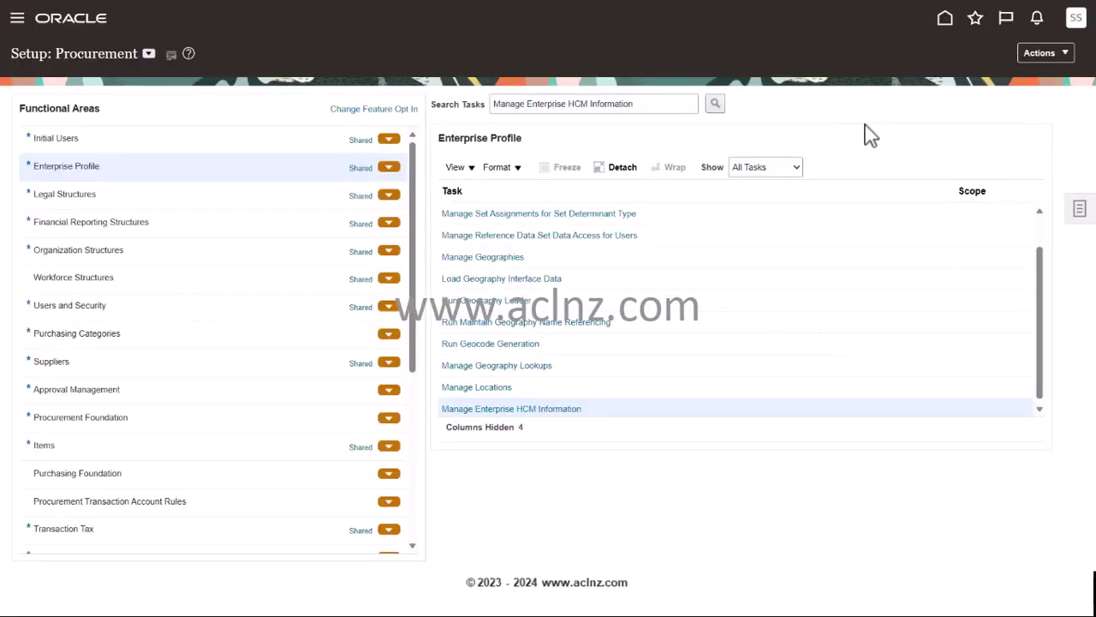
pyautogui.click(1075, 19)
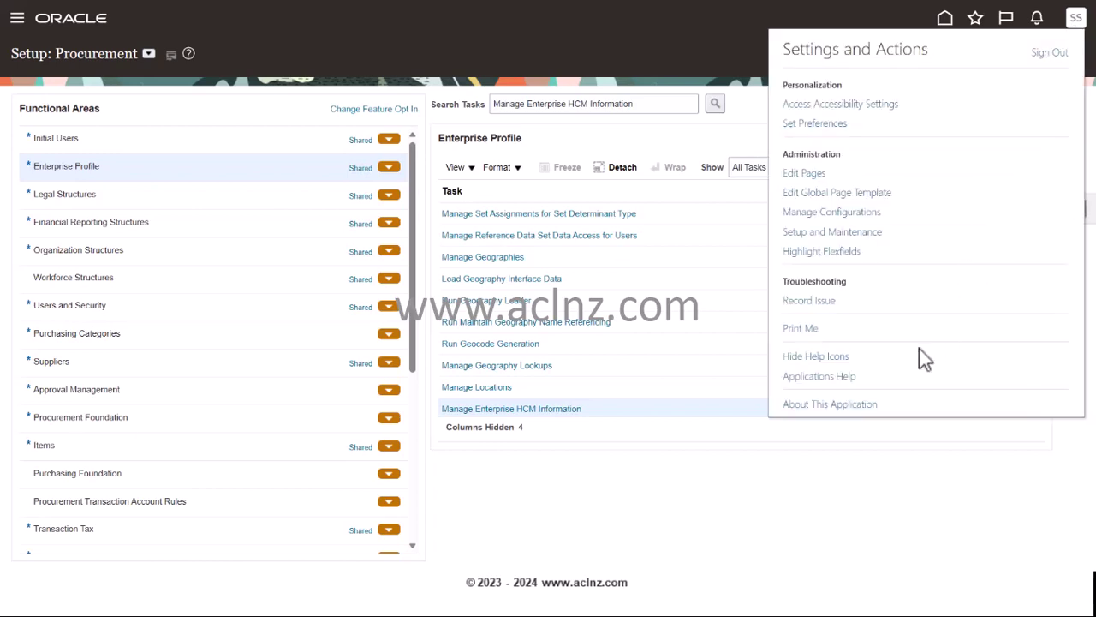
pyautogui.click(819, 409)
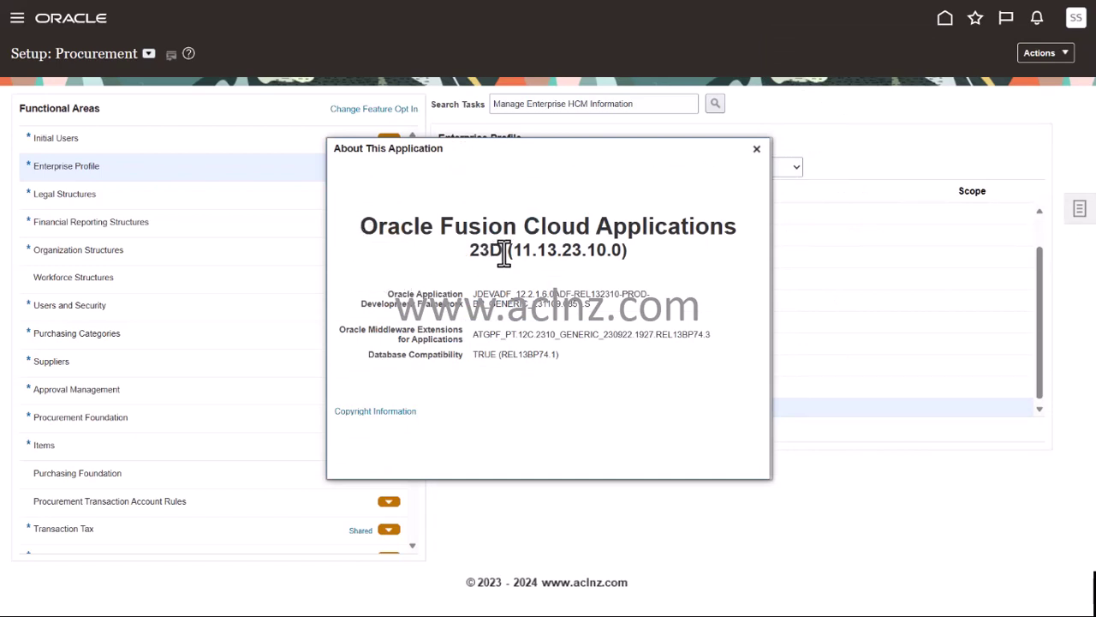
pyautogui.click(756, 149)
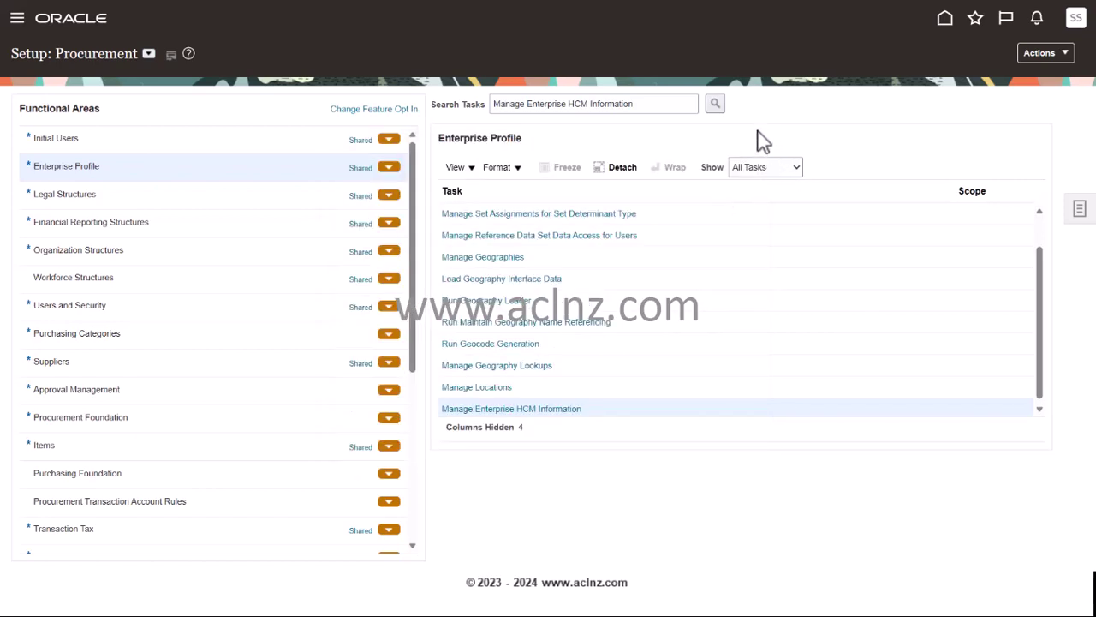
# - Start a new implementation project from Manage Implementation Projects, prefilled as Implementation Project-1
pyautogui.click(1080, 212)
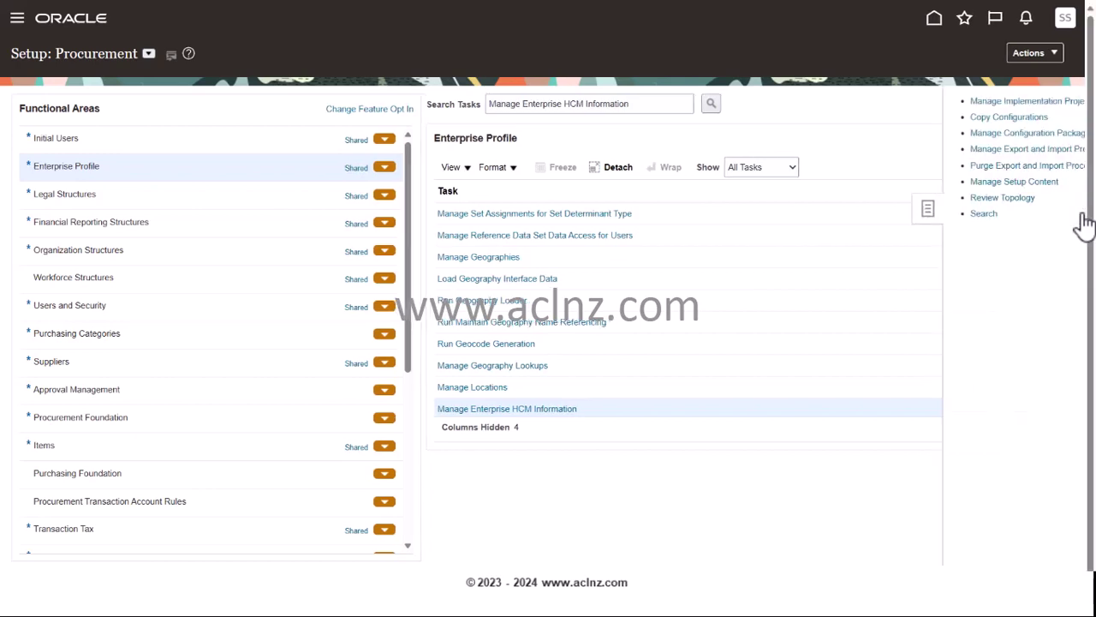
pyautogui.click(1034, 106)
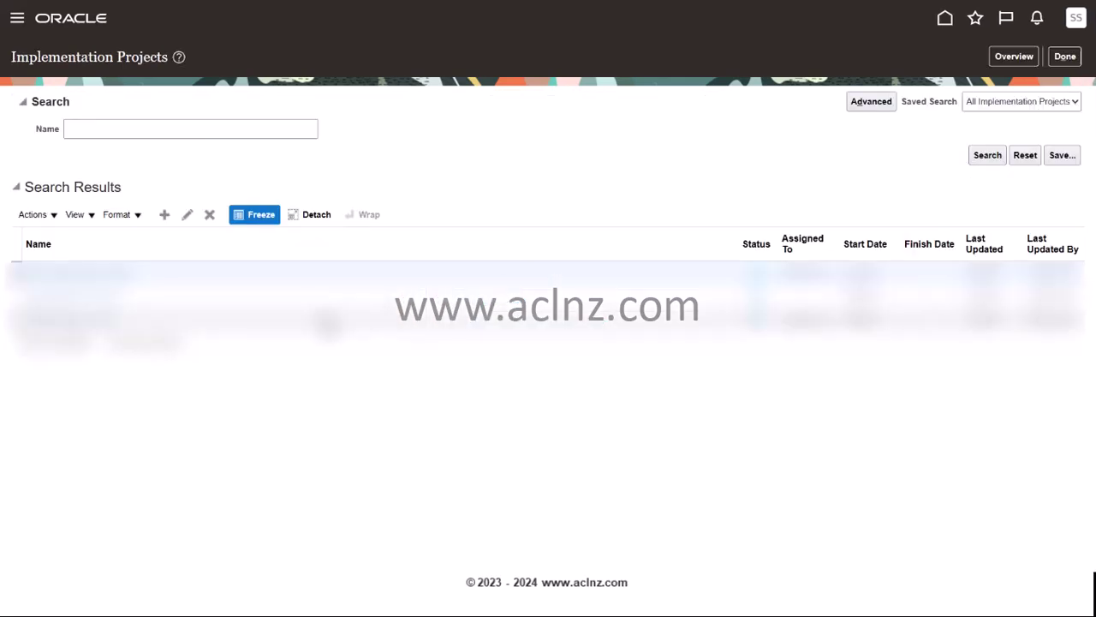
pyautogui.click(162, 217)
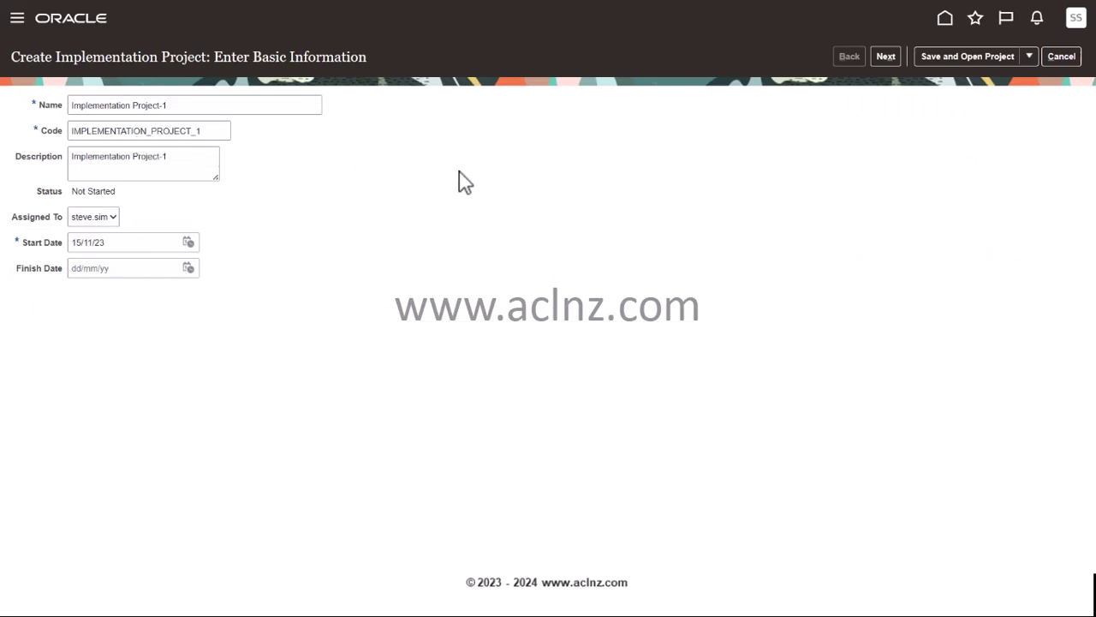
# - Rename the project to Demo Implementation Project, with matching code and description
pyautogui.click(179, 105)
pyautogui.moveTo(179, 105); pyautogui.dragTo(71, 106)
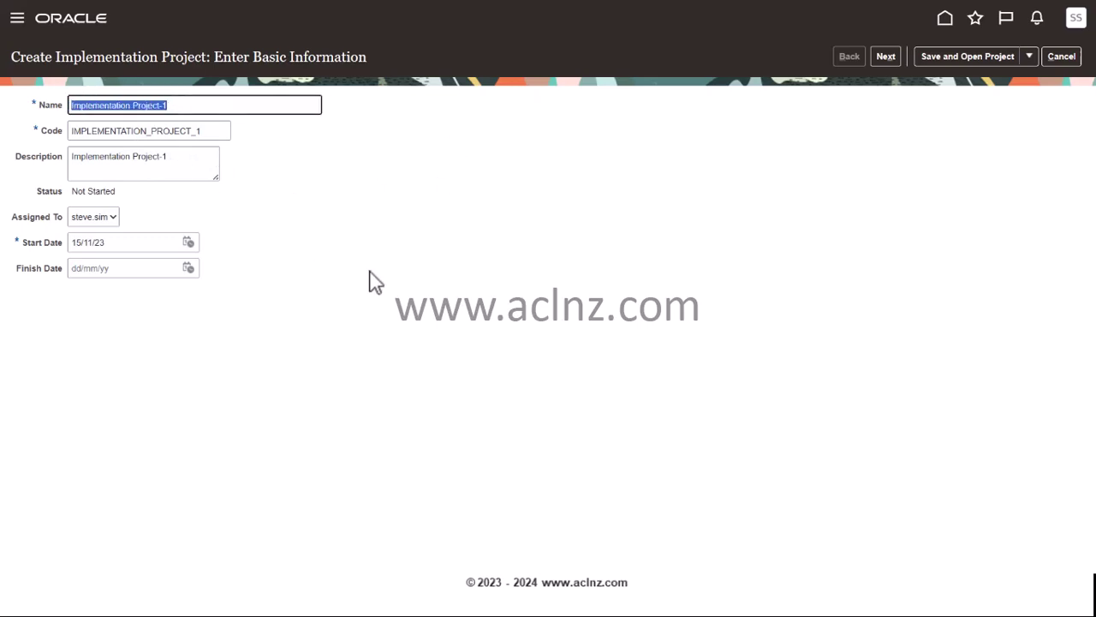
pyautogui.press('Left')
pyautogui.write('Demo')
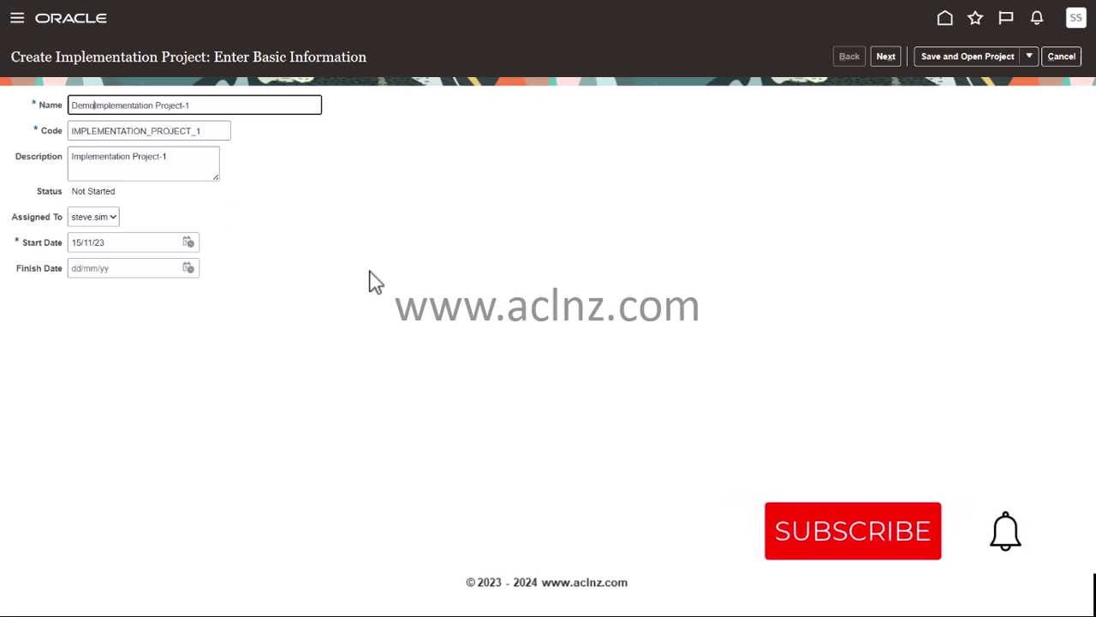
pyautogui.hotkey('ctrl', 'Right')
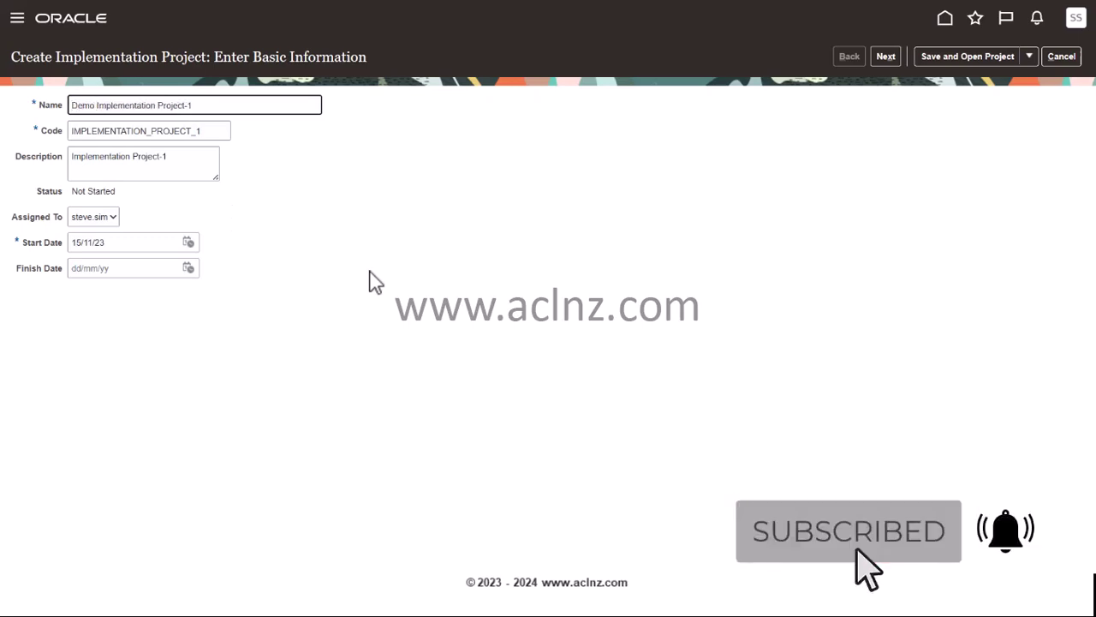
pyautogui.hotkey('ctrl', 'Right')
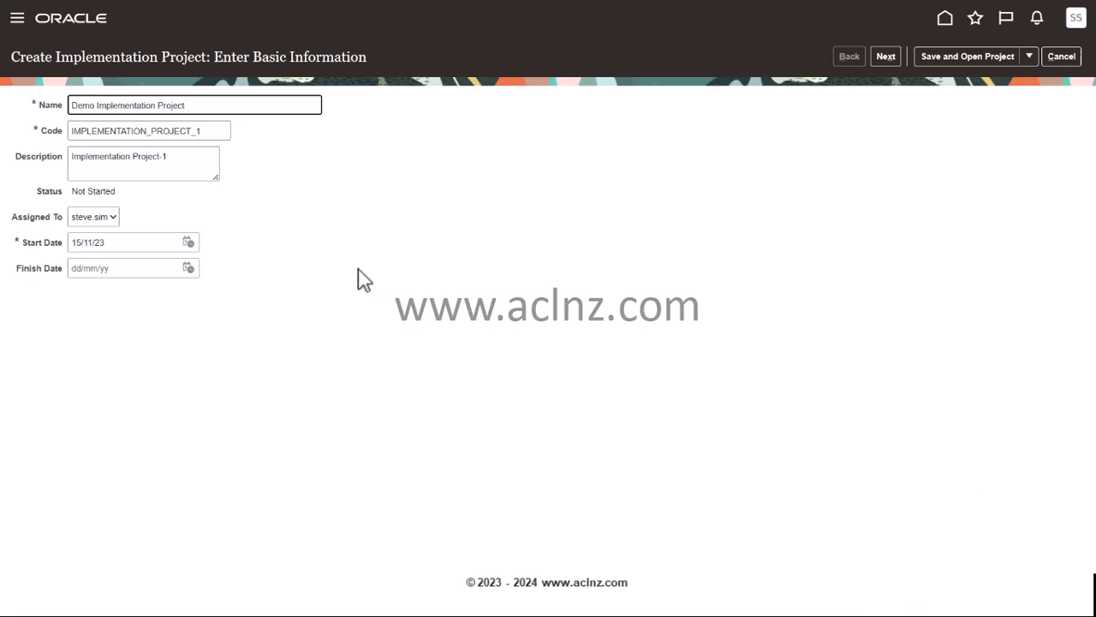
pyautogui.click(221, 131)
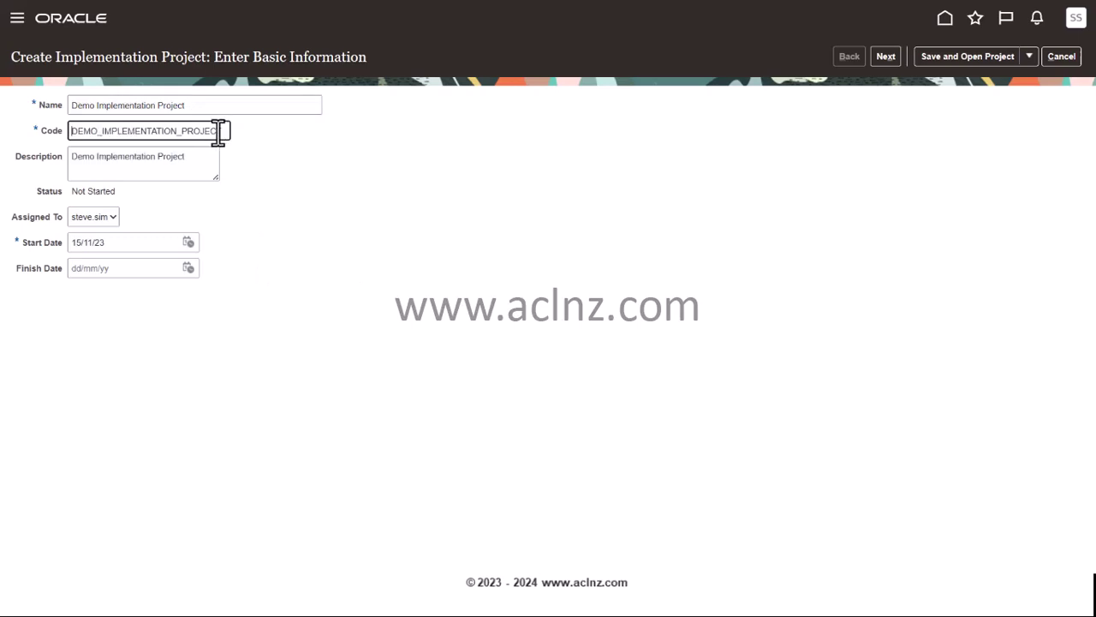
pyautogui.moveTo(134, 131); pyautogui.dragTo(245, 139)
pyautogui.click(194, 159)
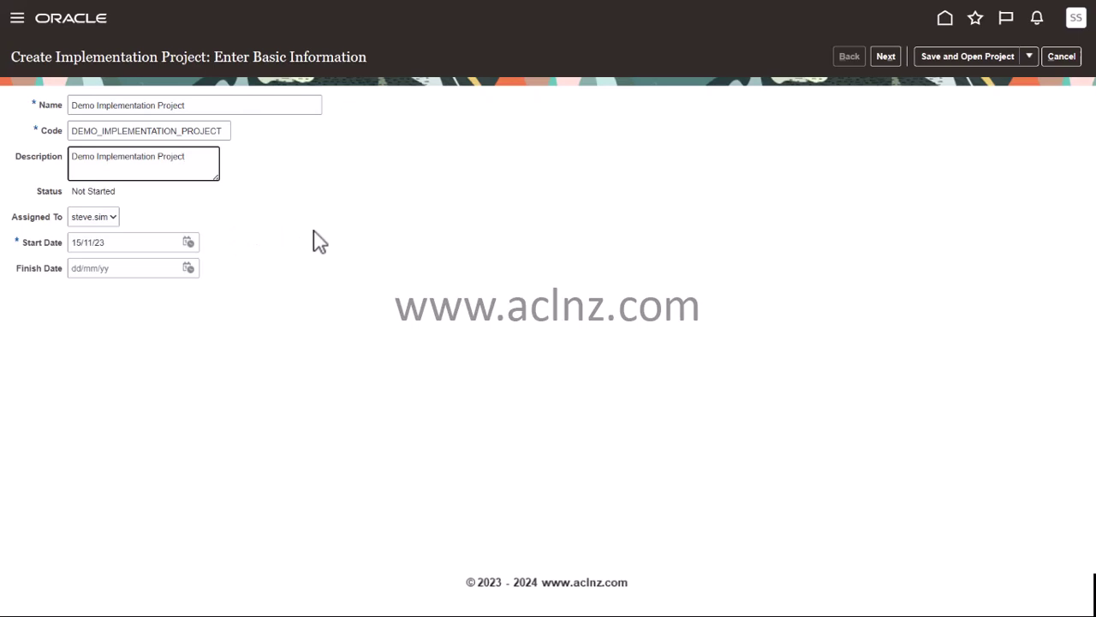
# - Set the project start date to 01/01/49
pyautogui.click(117, 243)
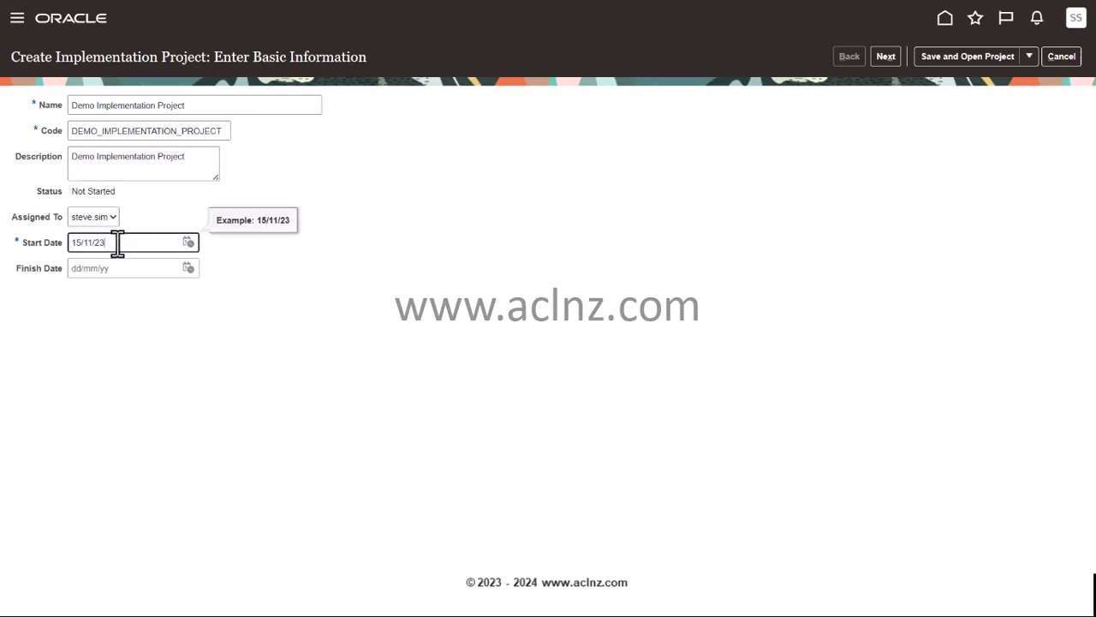
pyautogui.click(112, 268)
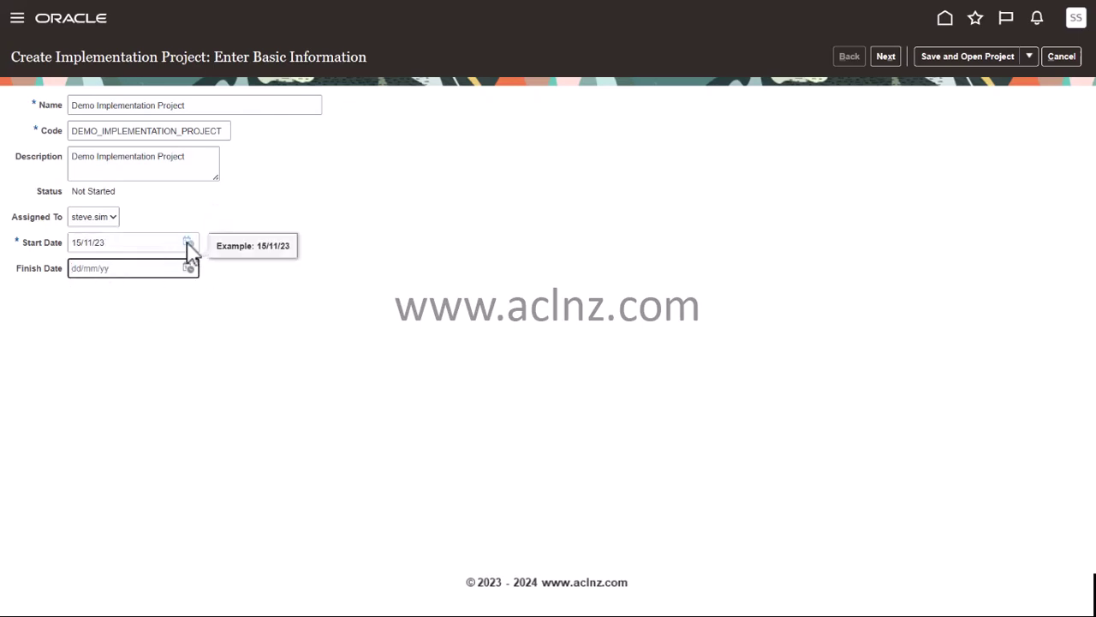
pyautogui.click(502, 325)
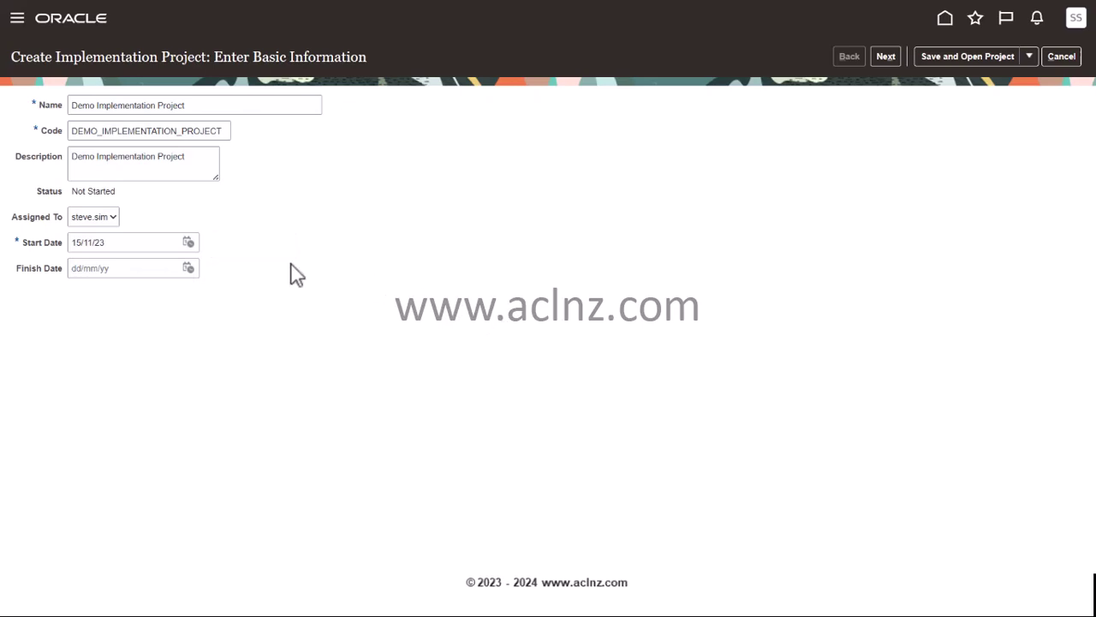
pyautogui.doubleClick(78, 241)
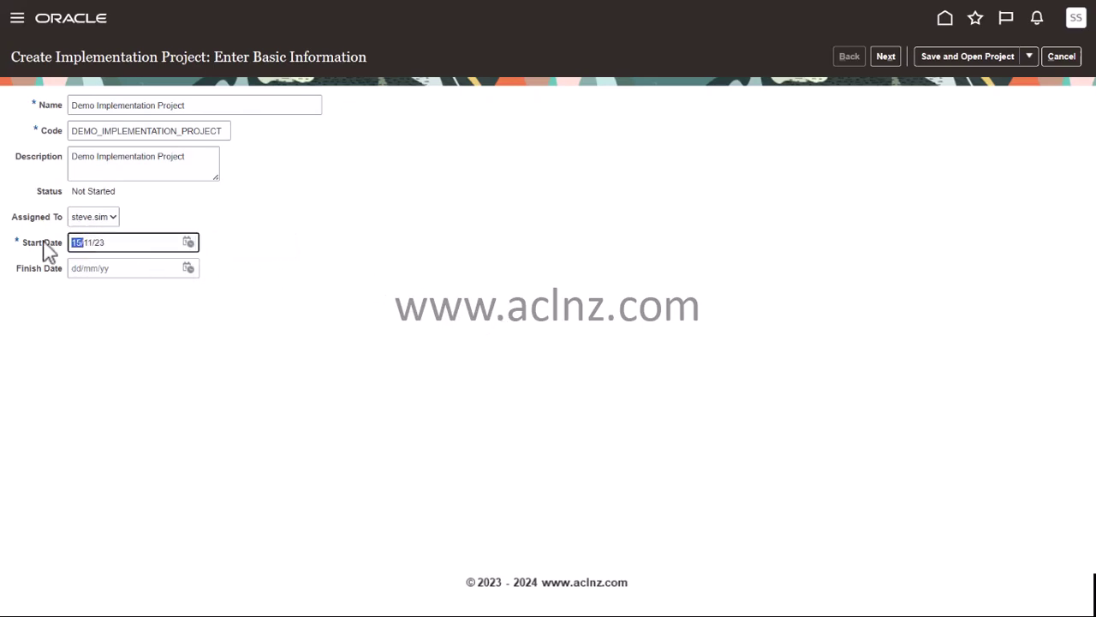
pyautogui.write('01')
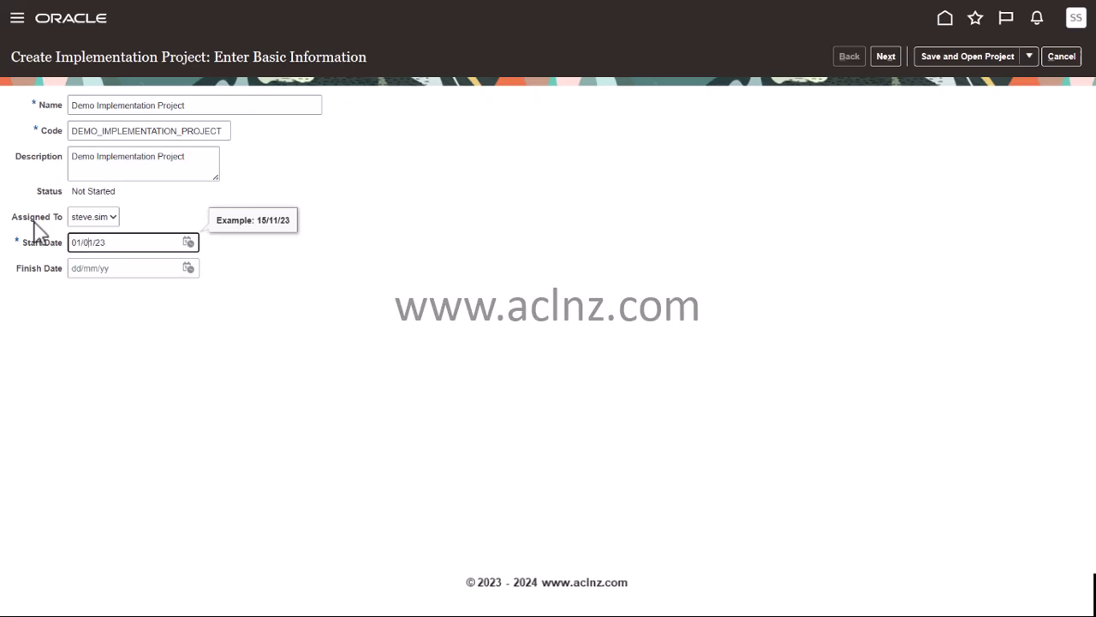
pyautogui.press('Tab')
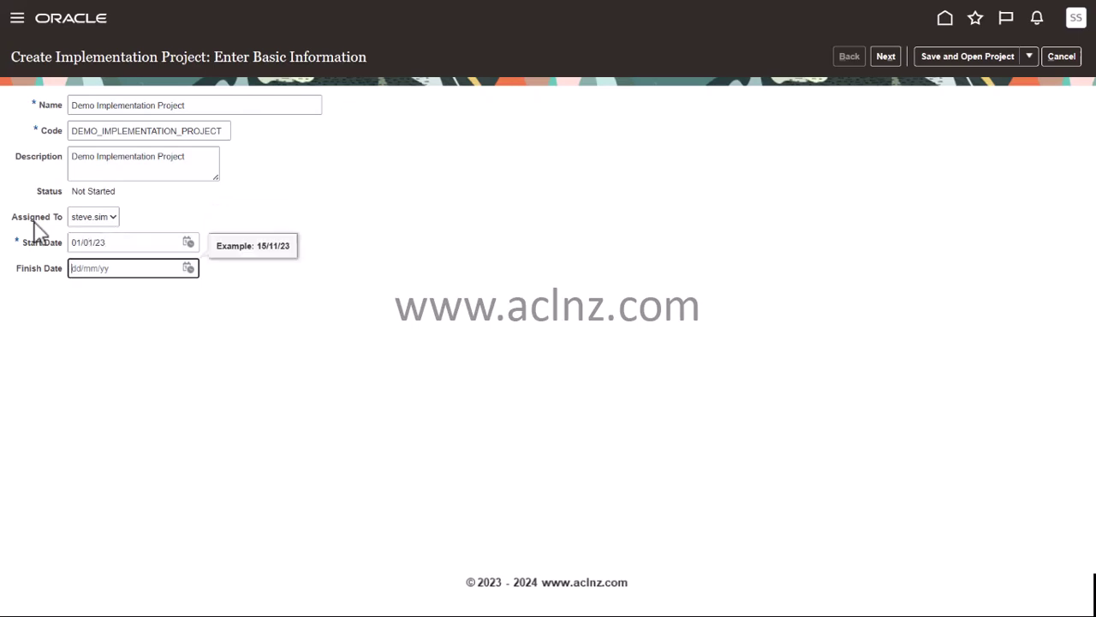
pyautogui.click(887, 62)
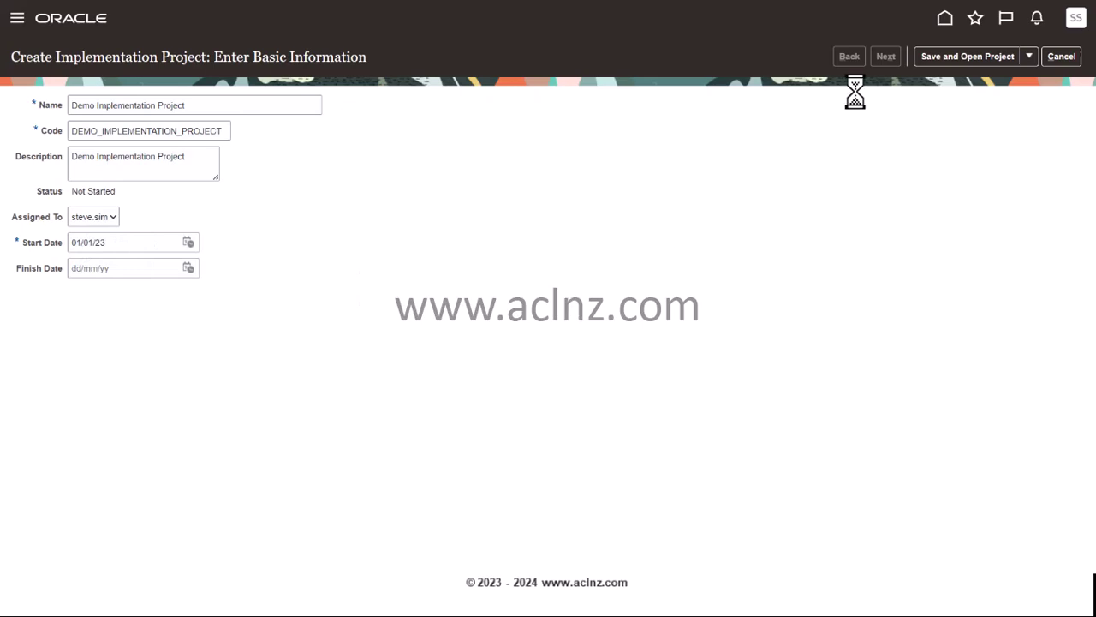
pyautogui.click(851, 62)
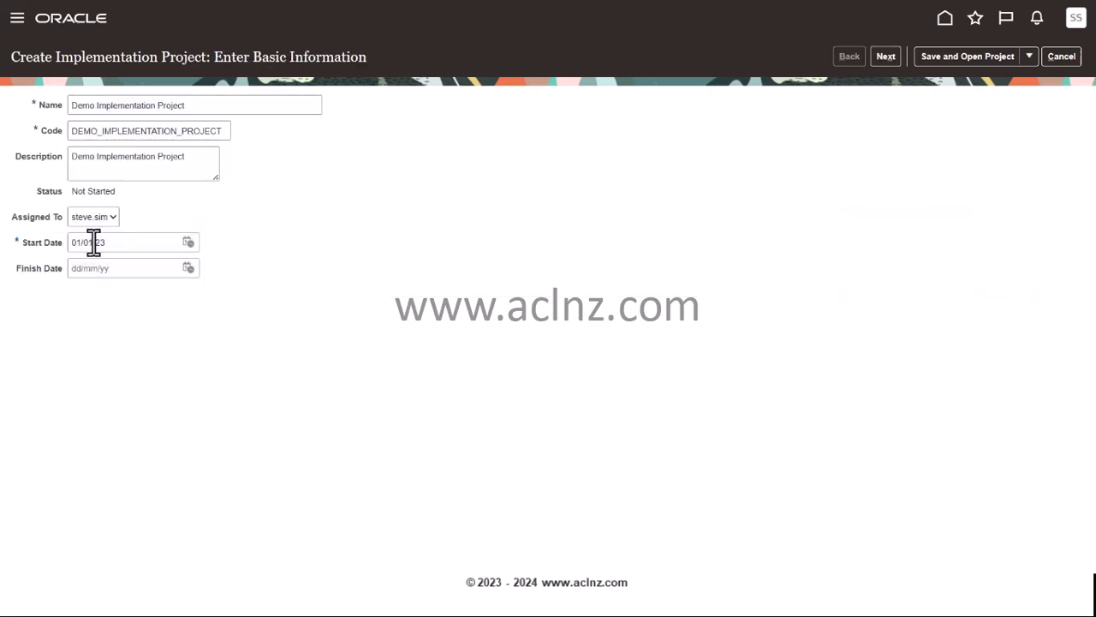
pyautogui.moveTo(96, 244); pyautogui.dragTo(131, 249)
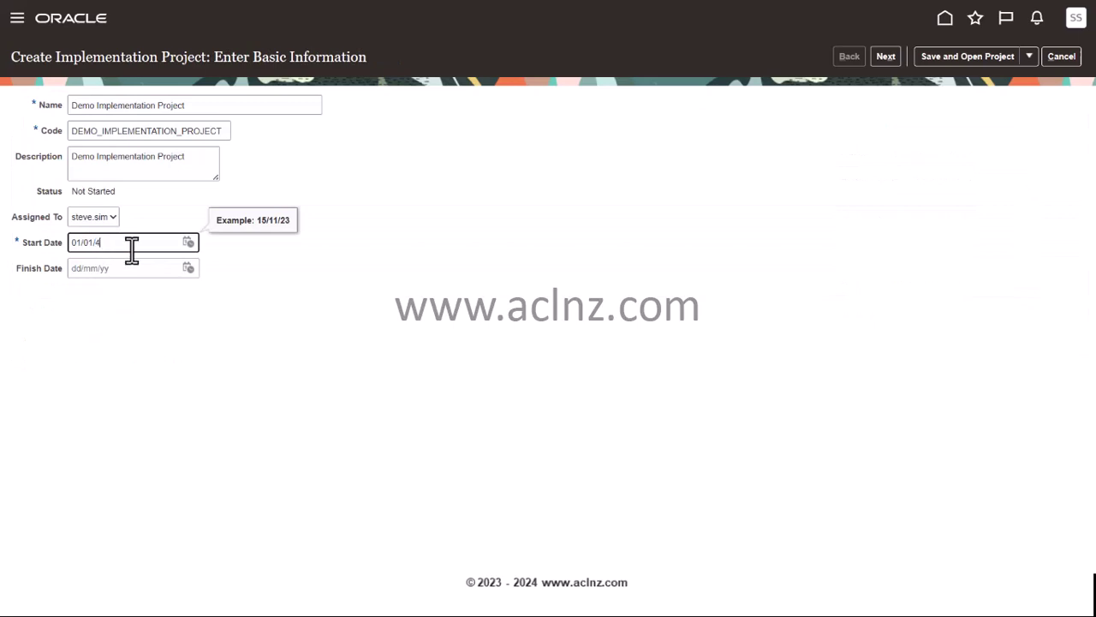
pyautogui.write('49')
pyautogui.press('Tab')
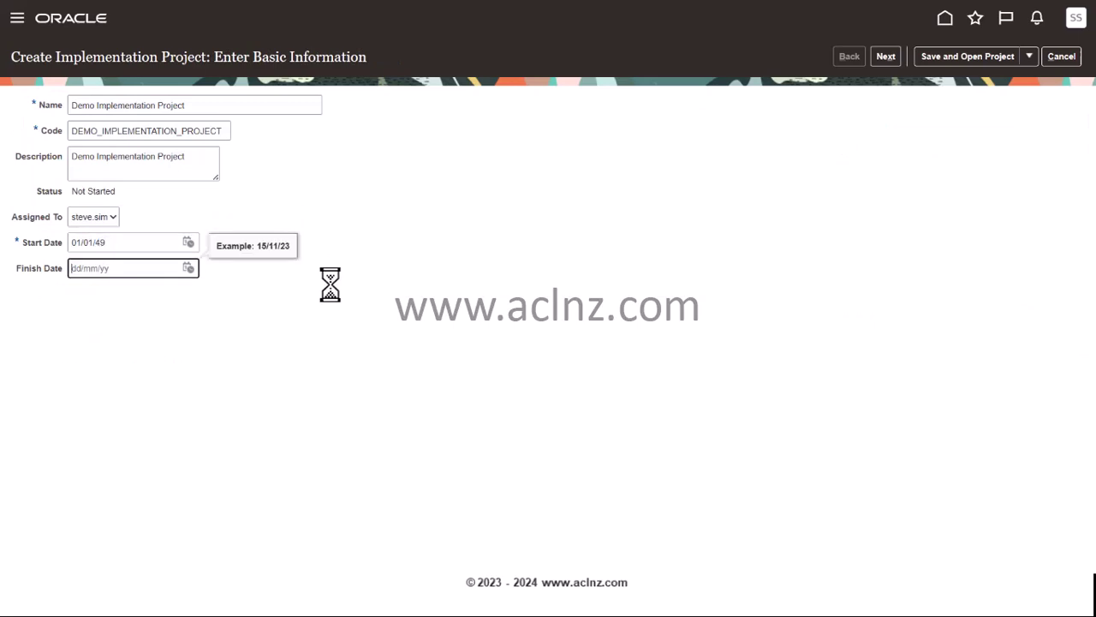
# - Include Enterprise Contracts, Procurement Contracts, Financials, Supplier Invoice Processing, Expenses, Fixed Assets and Customer Invoice Processing
pyautogui.click(886, 58)
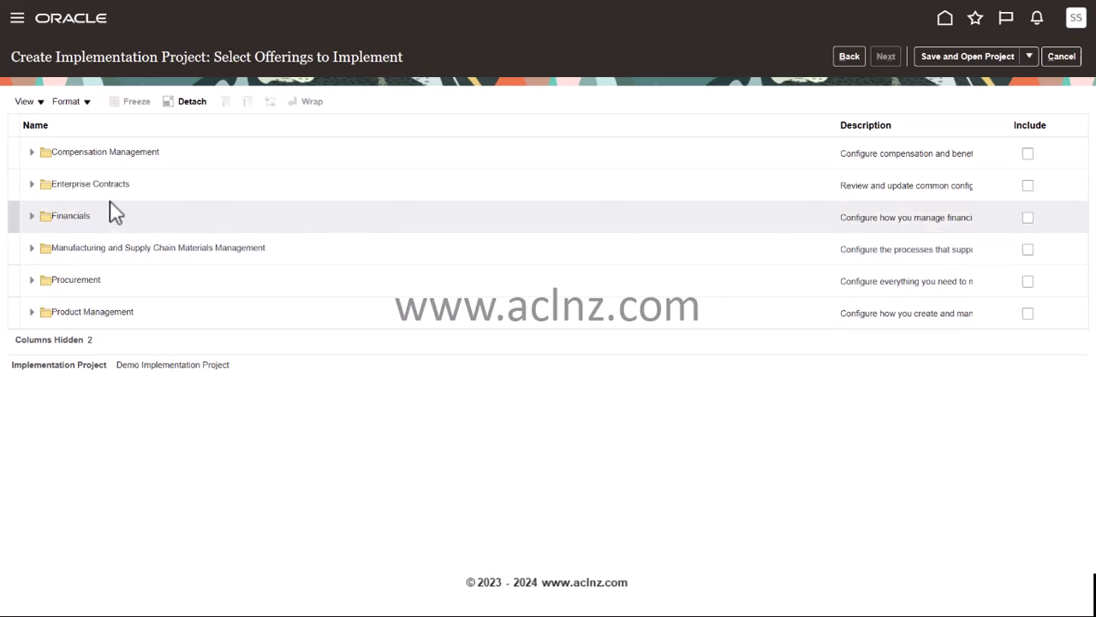
pyautogui.click(1028, 187)
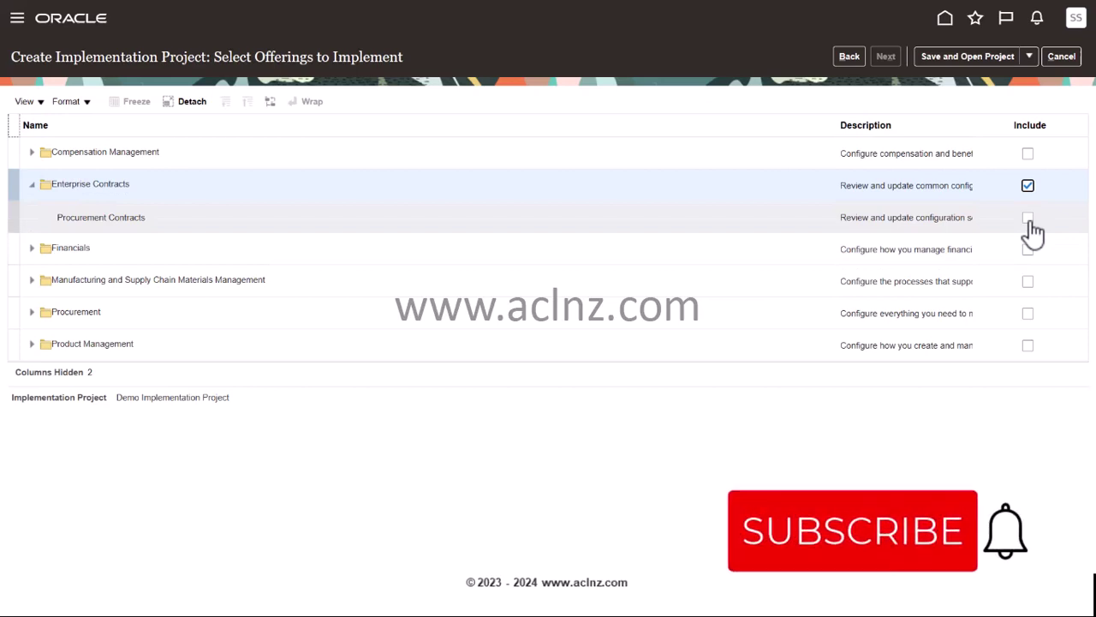
pyautogui.click(1029, 220)
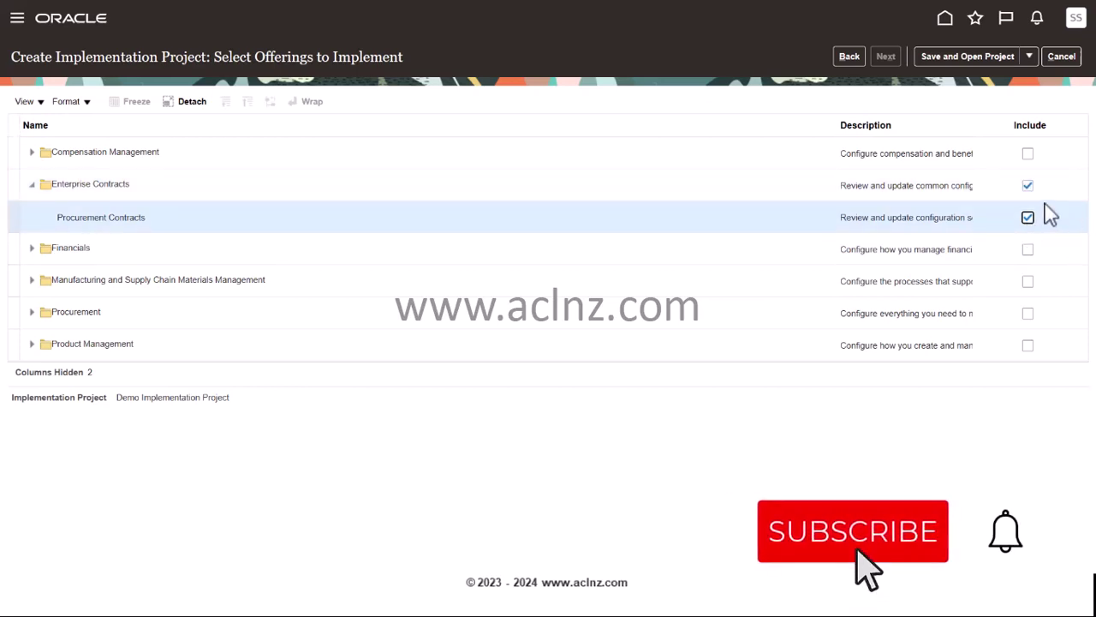
pyautogui.click(1029, 251)
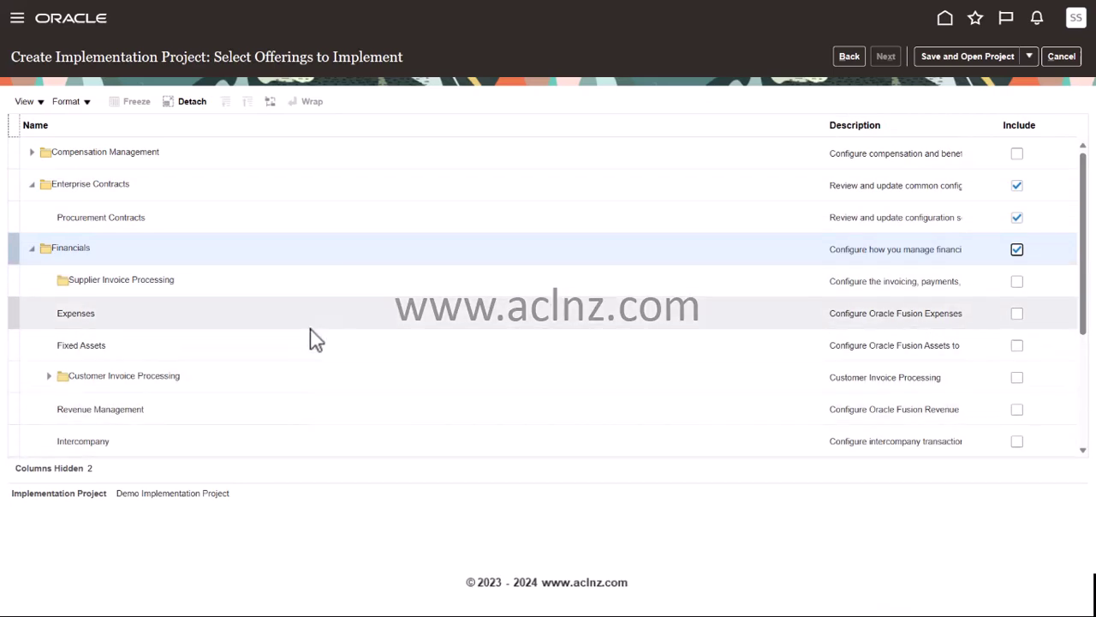
pyautogui.scroll(-3, 950, 329)
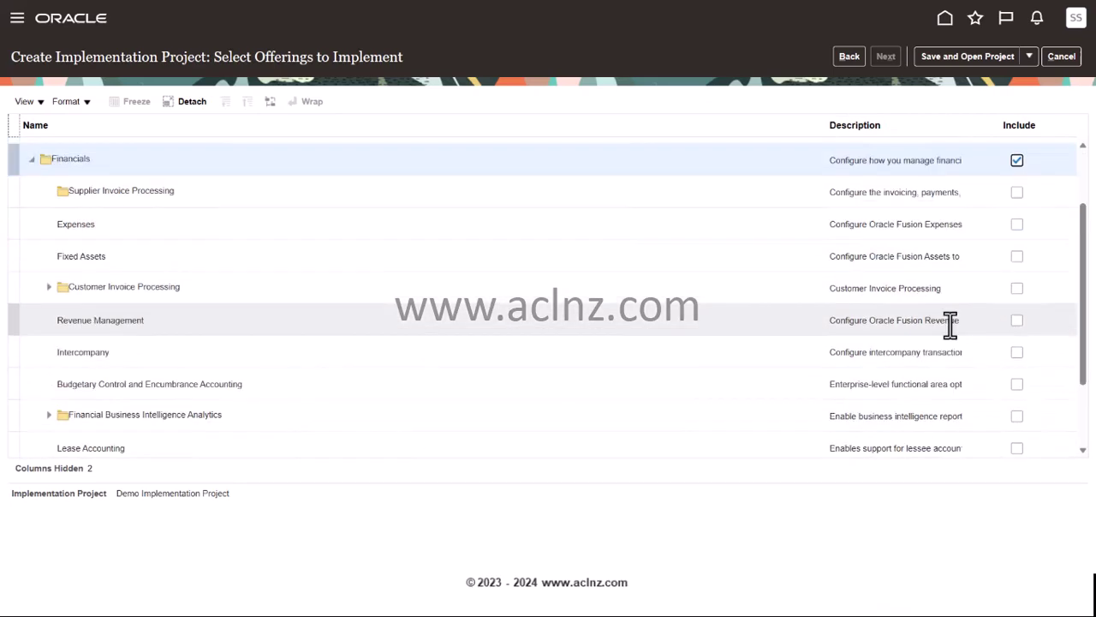
pyautogui.scroll(3, 950, 330)
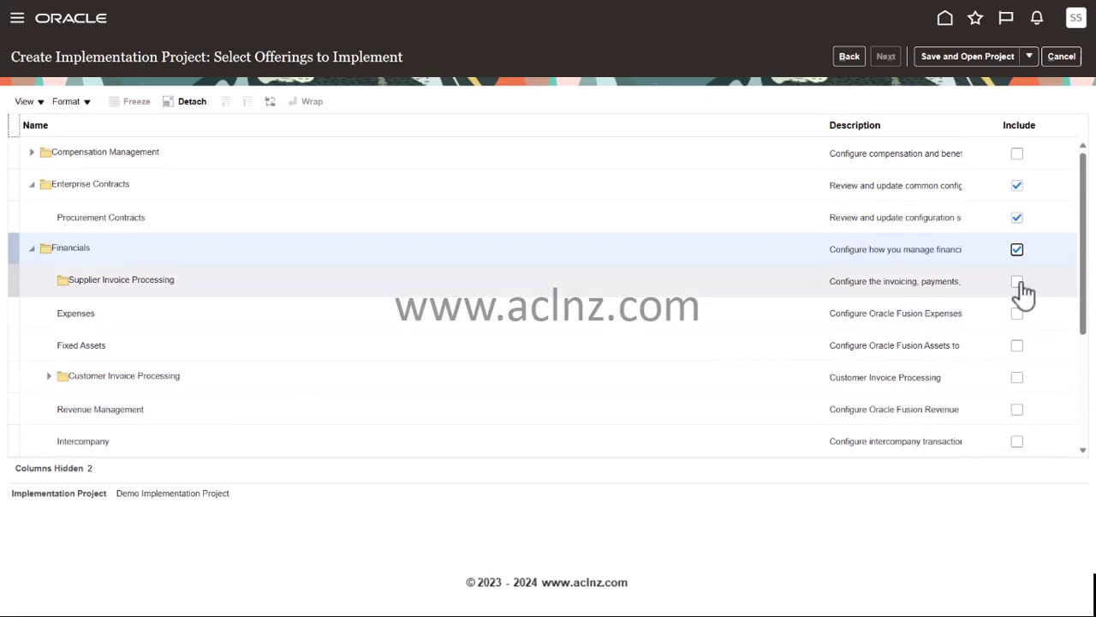
pyautogui.click(1018, 282)
pyautogui.click(1017, 315)
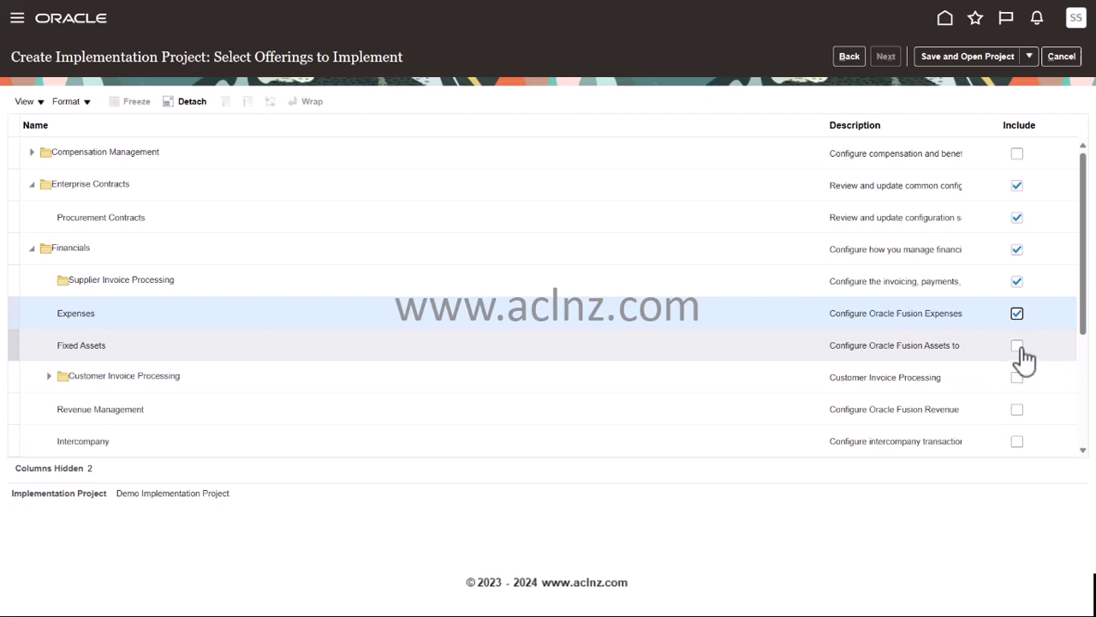
pyautogui.click(1018, 346)
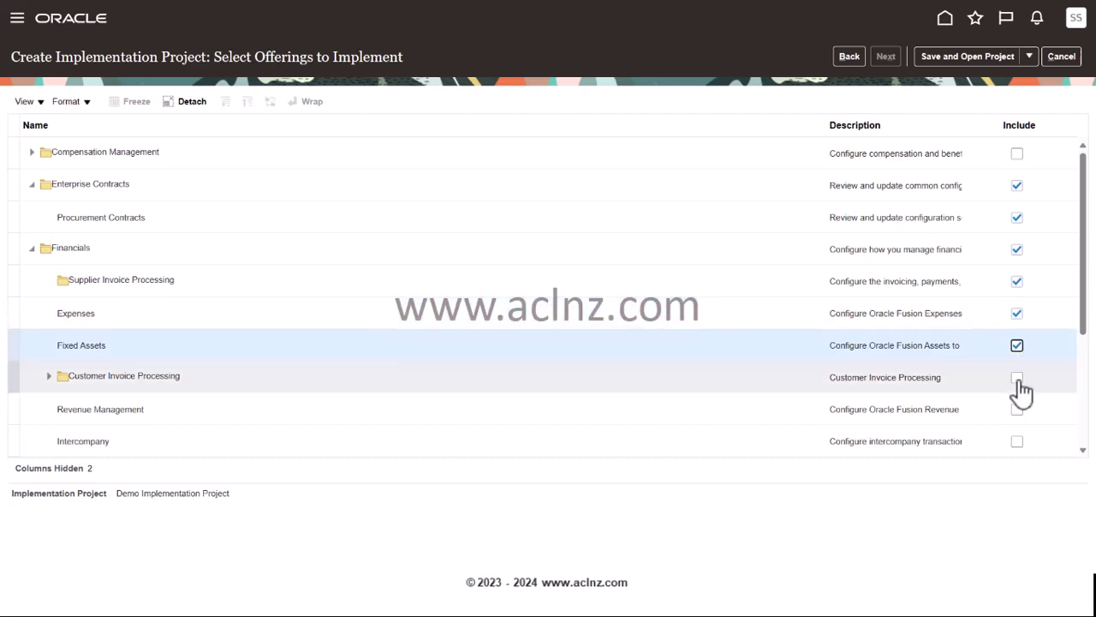
pyautogui.click(1018, 379)
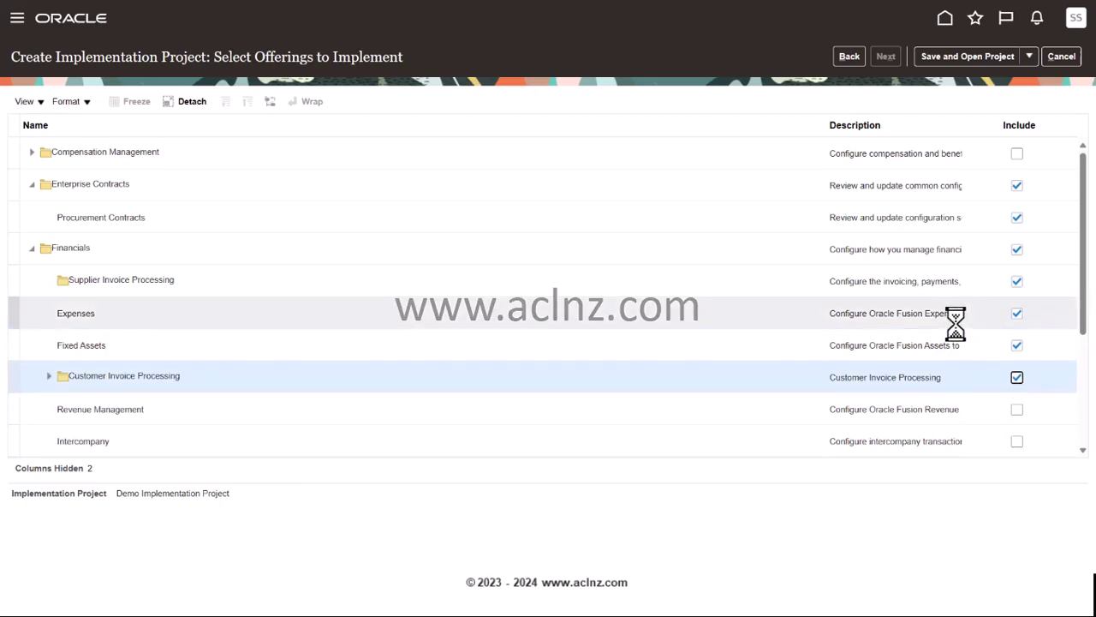
# - Include Collections and Financial Business Intelligence Analytics in the project offerings
pyautogui.scroll(-2, 986, 357)
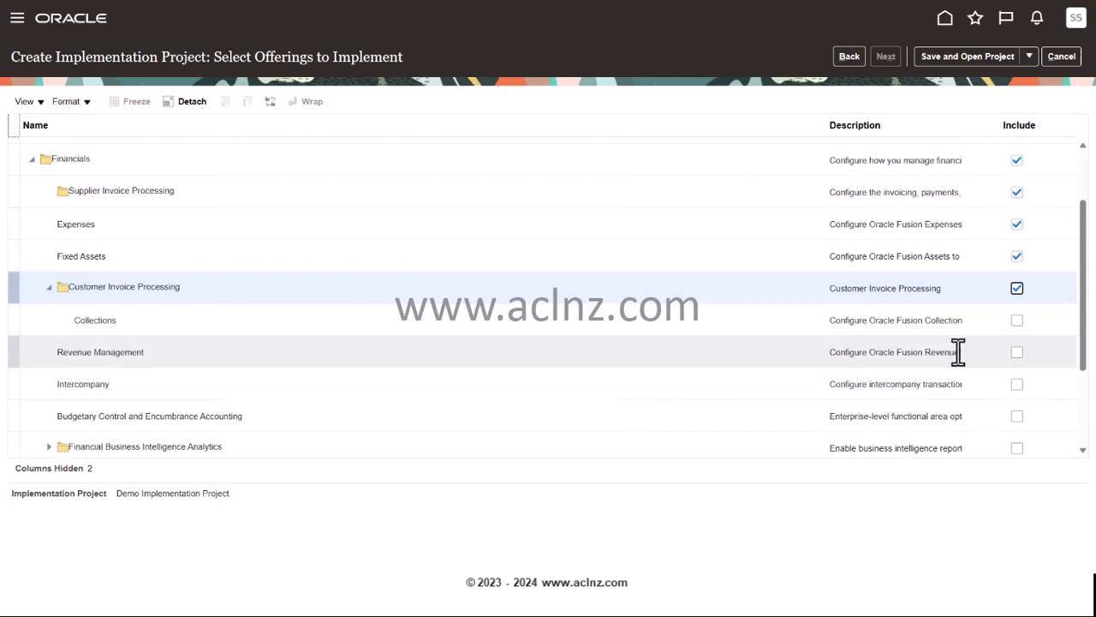
pyautogui.click(1016, 323)
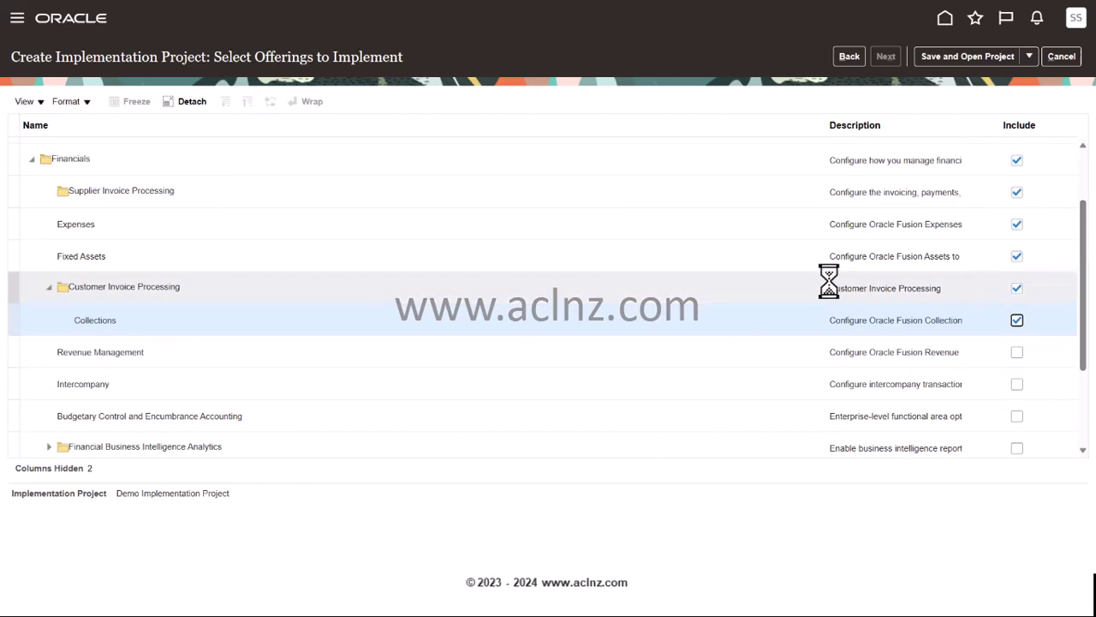
pyautogui.scroll(-1, 634, 300)
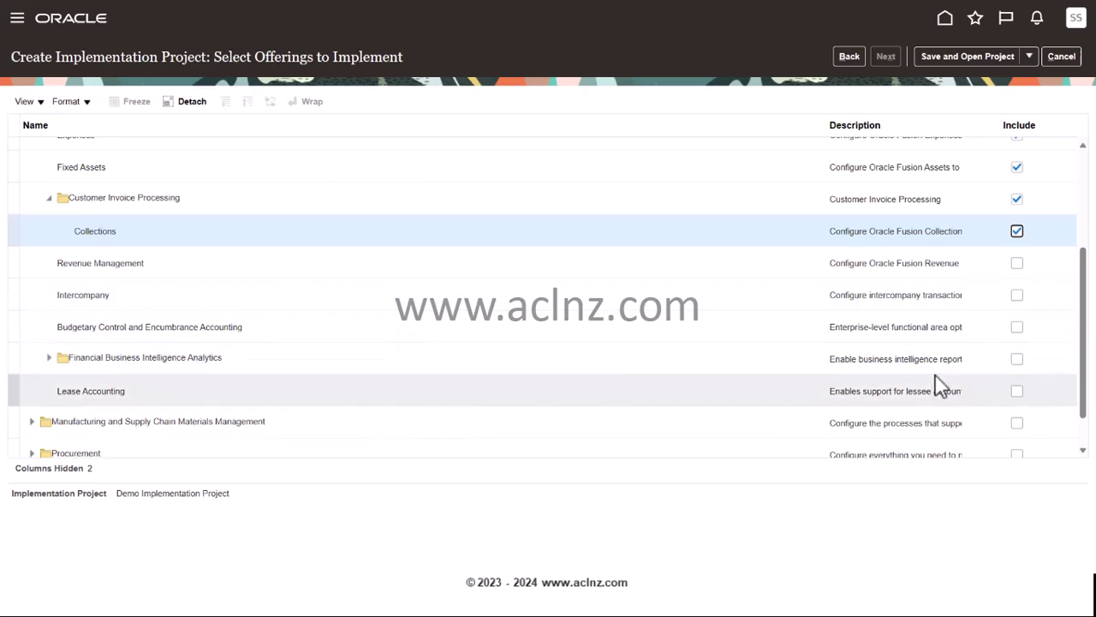
pyautogui.click(1016, 361)
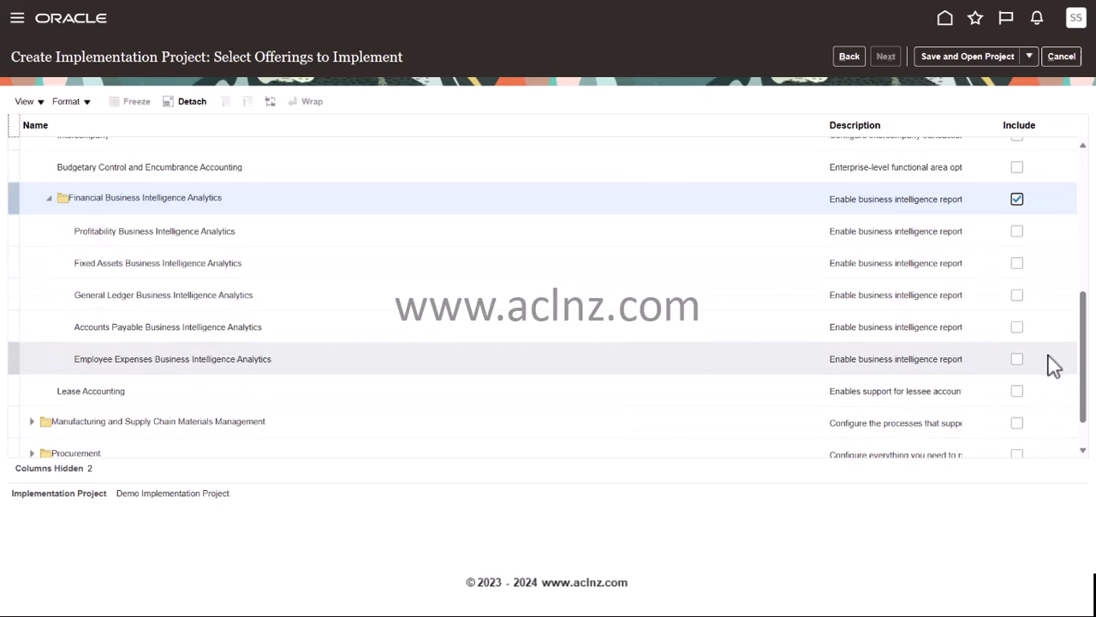
pyautogui.scroll(-1, 1053, 364)
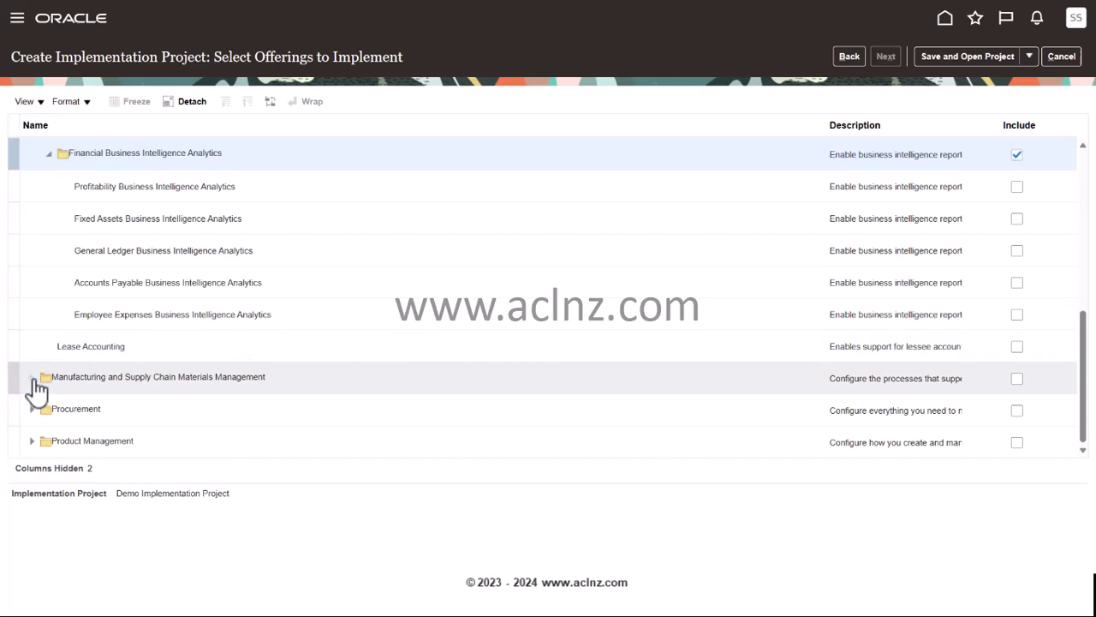
# - Include Manufacturing and Supply Chain Materials Management with its Catalogs and Shipping areas
pyautogui.click(32, 377)
pyautogui.scroll(-2, 672, 347)
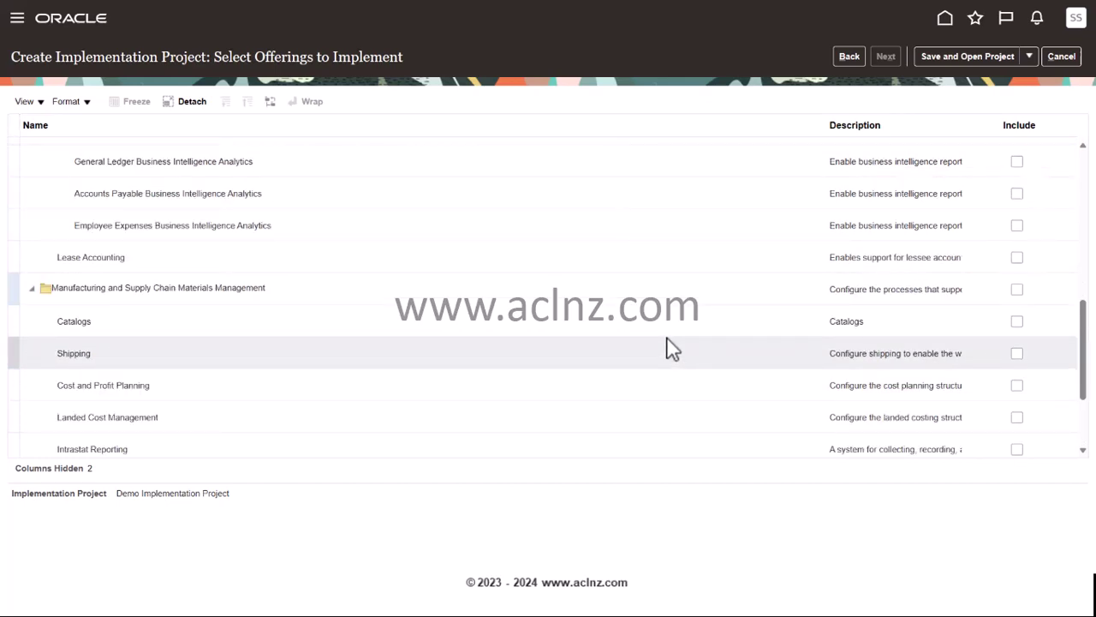
pyautogui.click(1017, 322)
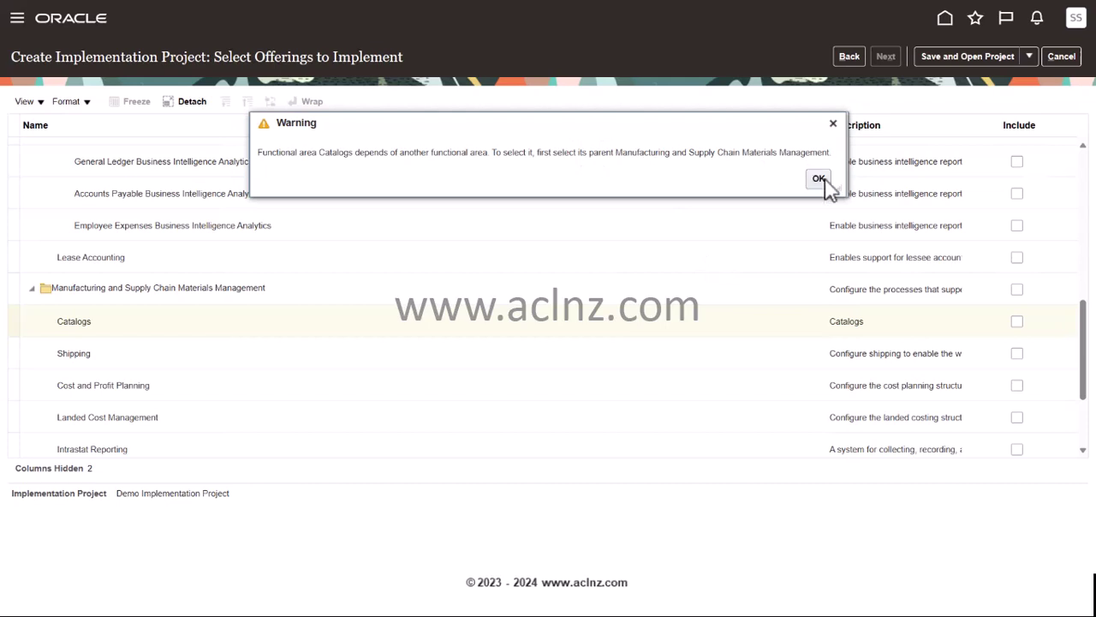
pyautogui.click(1017, 289)
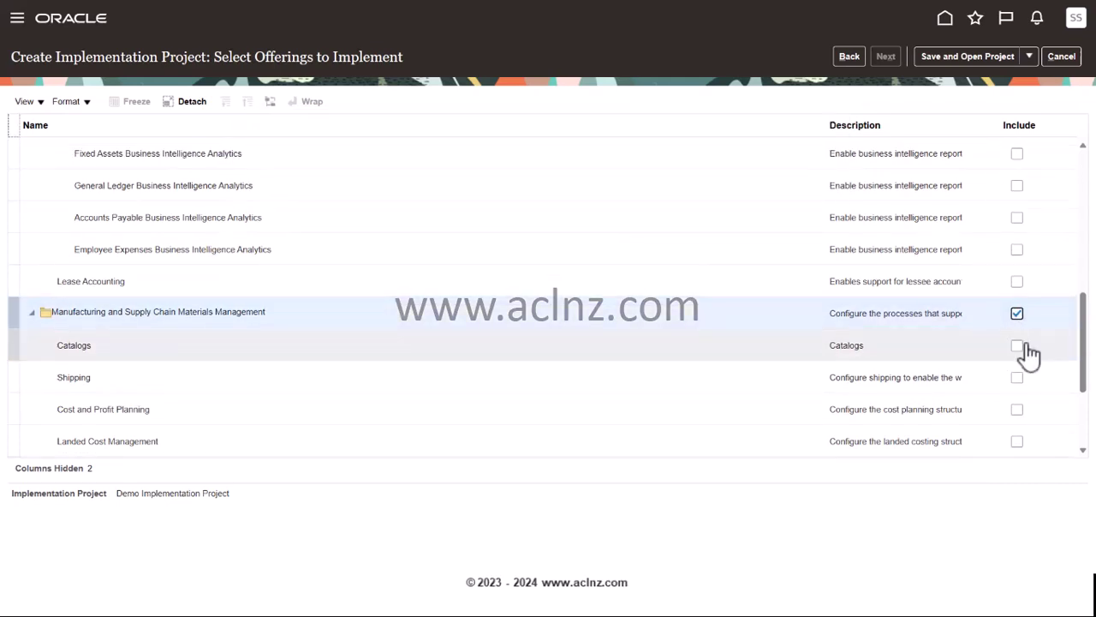
pyautogui.click(1017, 346)
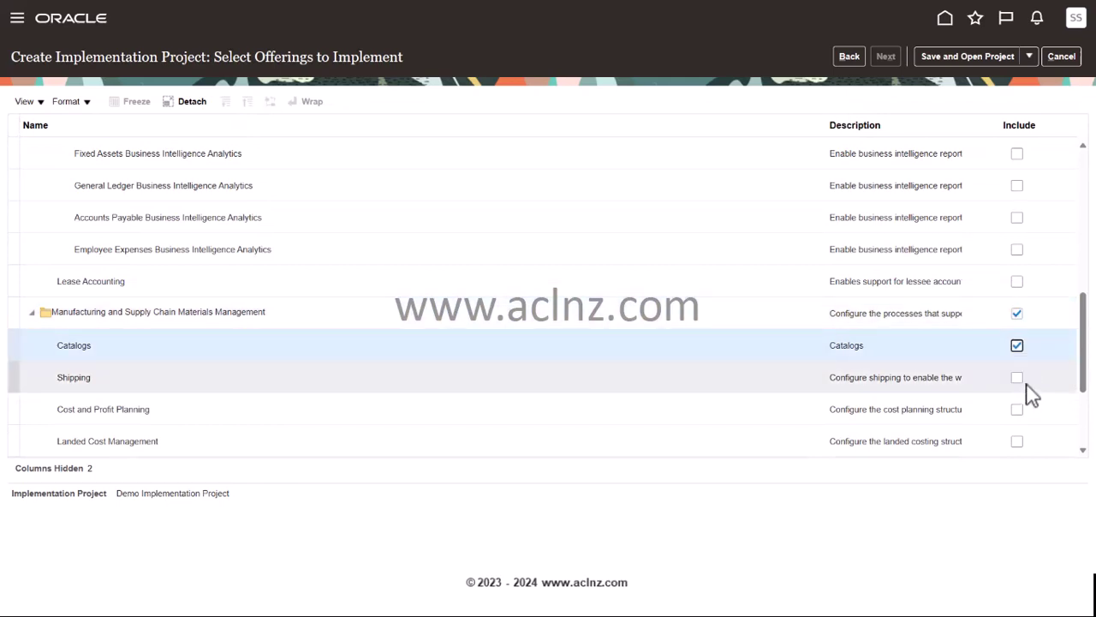
pyautogui.click(1018, 377)
pyautogui.scroll(-3, 1028, 364)
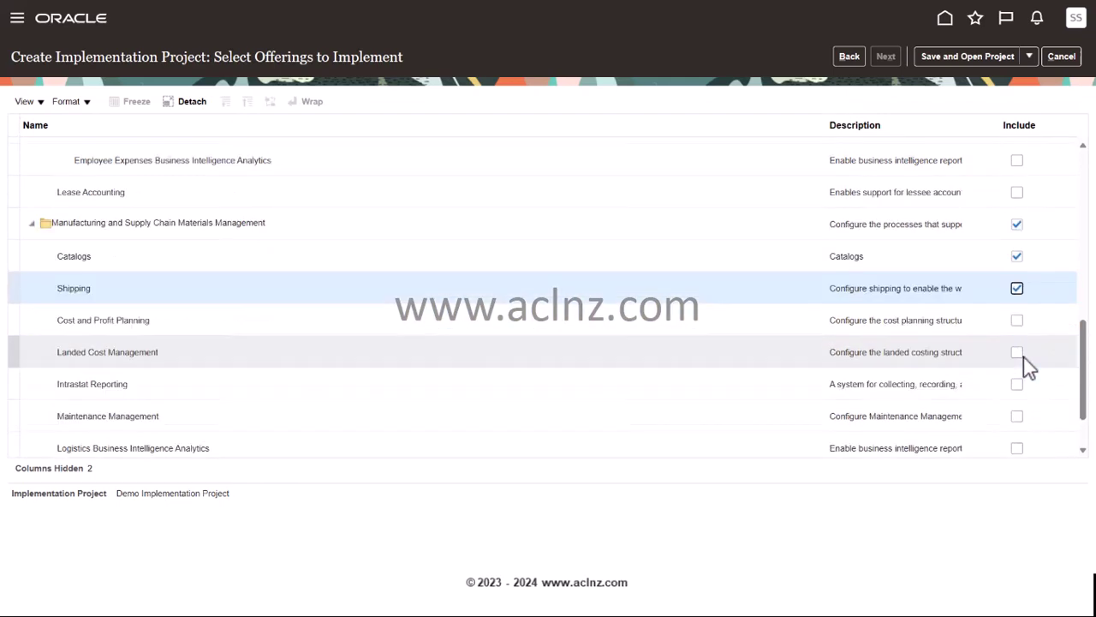
pyautogui.scroll(-2, 1028, 366)
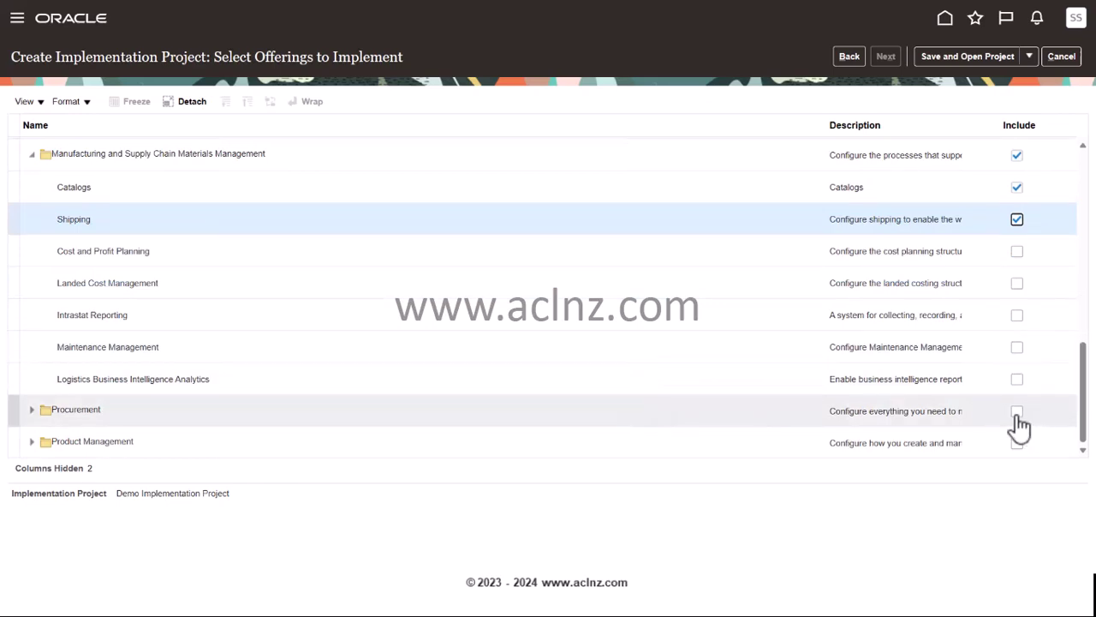
# - Include Procurement with Purchasing, Self Service Procurement, Supplier Invoice Processing, Supplier Portal and Sourcing
pyautogui.click(1016, 413)
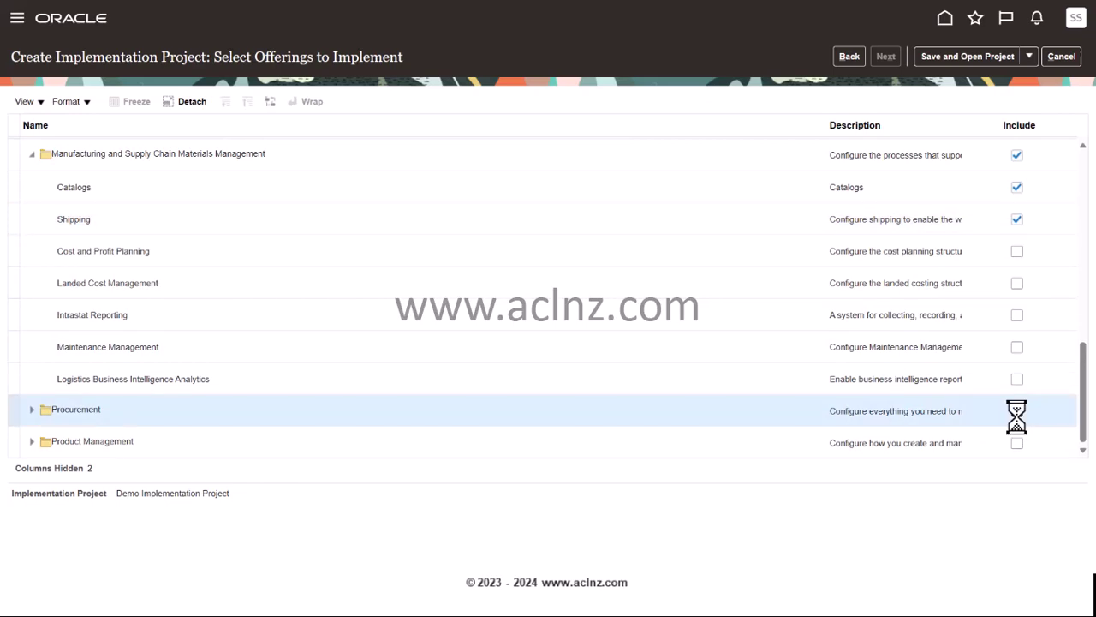
pyautogui.click(1017, 412)
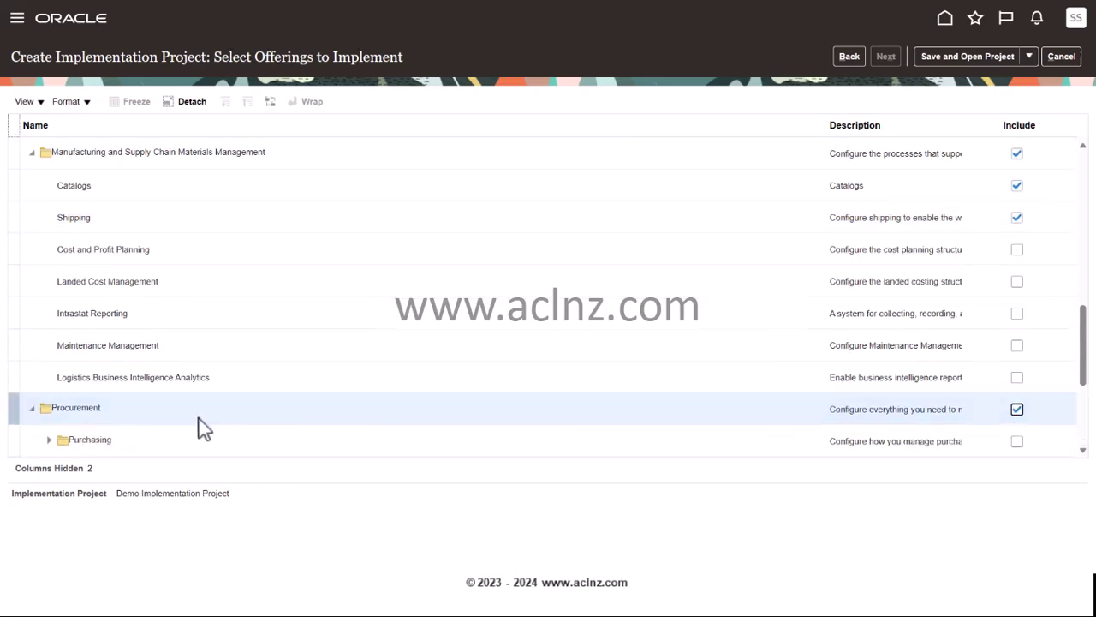
pyautogui.scroll(-2, 206, 351)
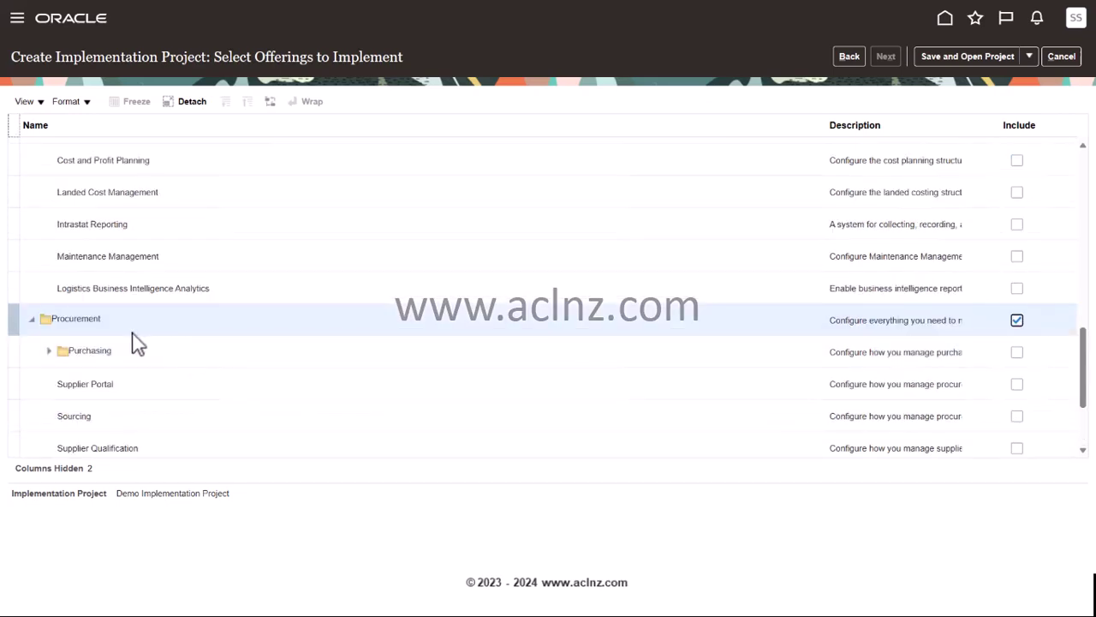
pyautogui.scroll(-2, 194, 341)
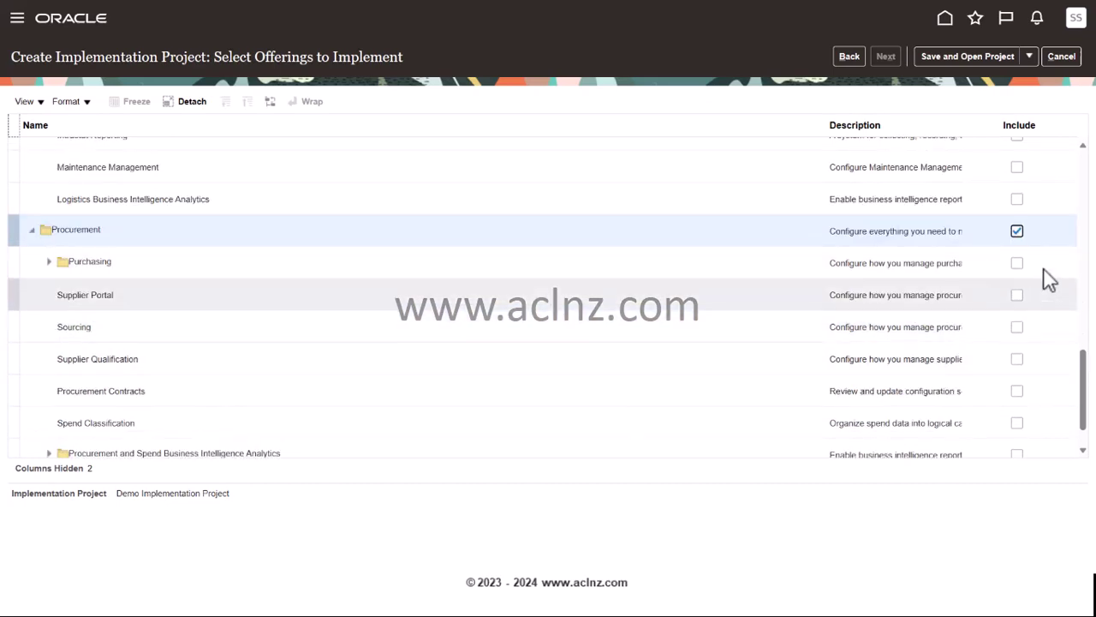
pyautogui.click(1018, 264)
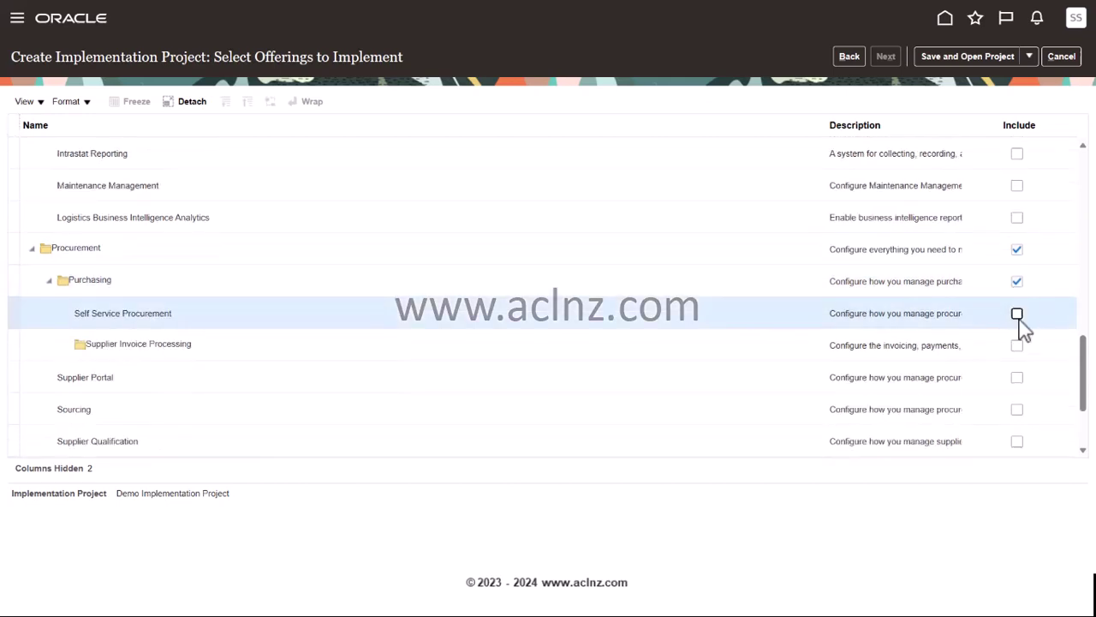
pyautogui.click(1018, 315)
pyautogui.click(1017, 346)
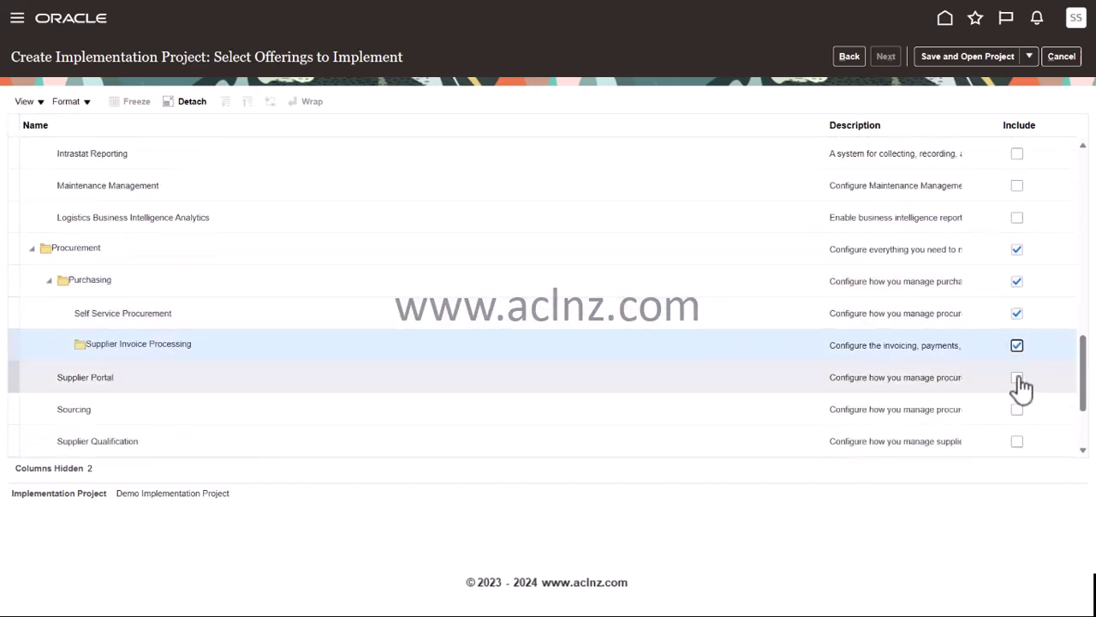
pyautogui.click(1018, 377)
pyautogui.click(1017, 409)
# - Include Supplier Qualification, Procurement Contracts, Spend Classification and the three procurement Business Intelligence Analytics offerings
pyautogui.scroll(-1, 1044, 363)
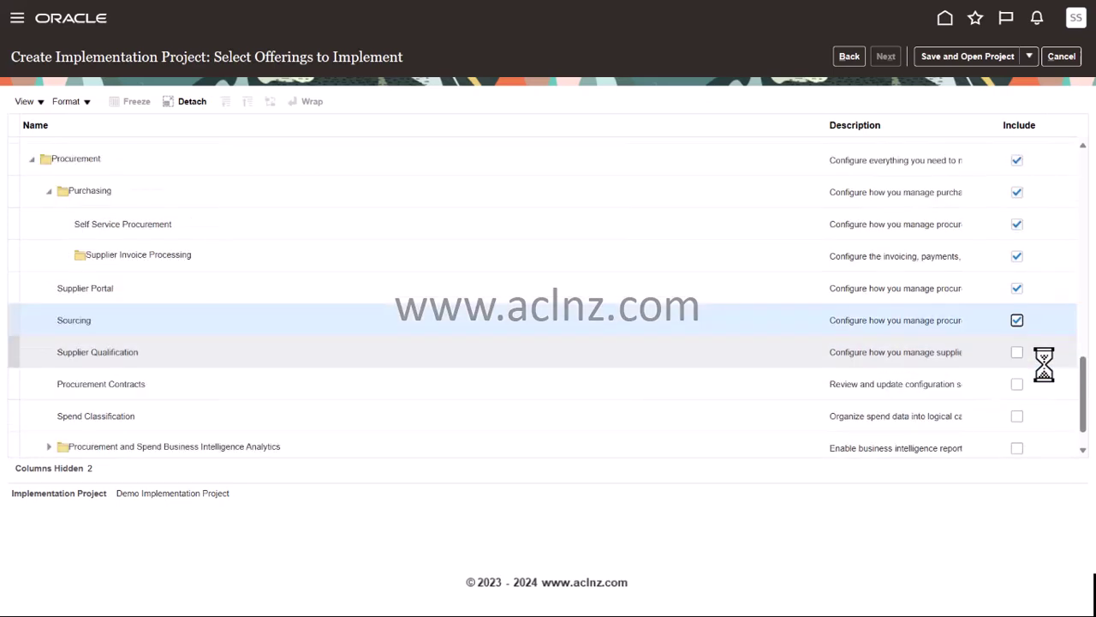
pyautogui.click(1017, 352)
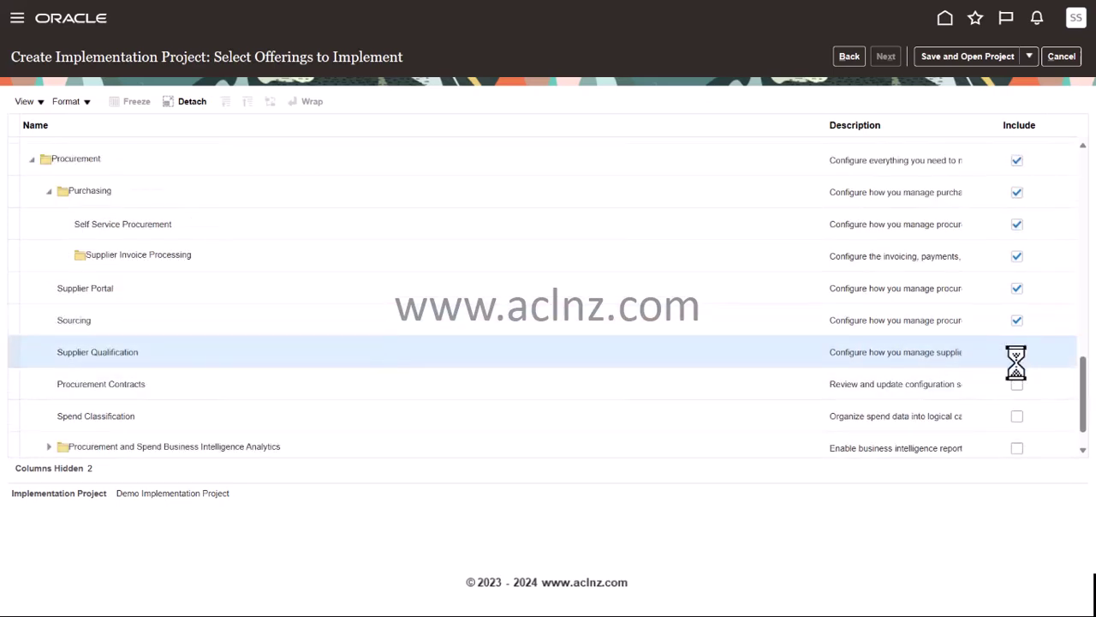
pyautogui.click(1017, 385)
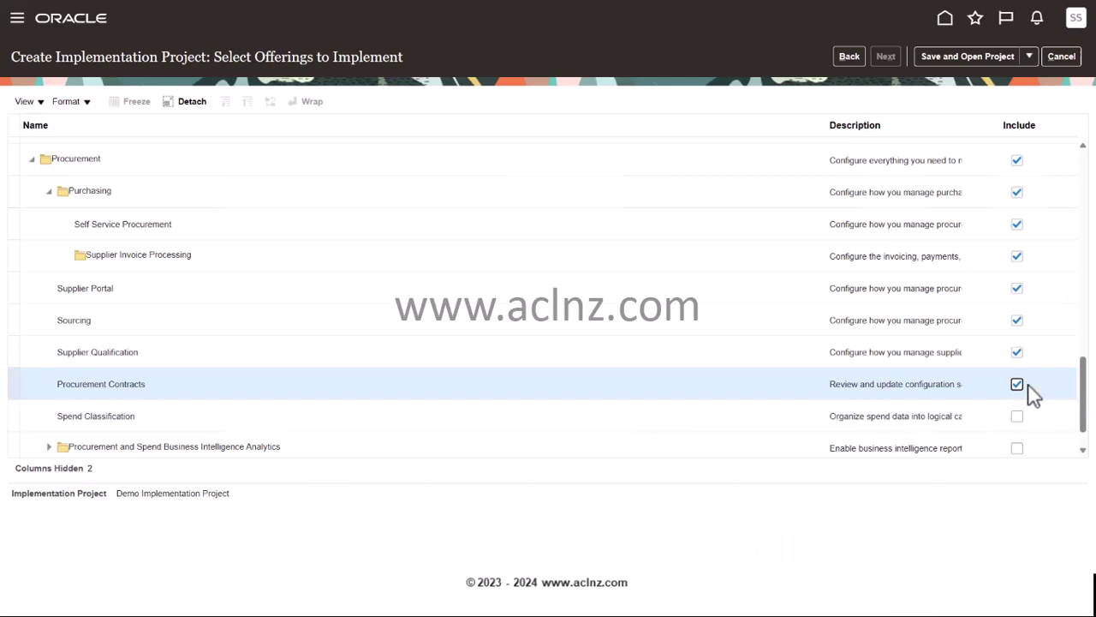
pyautogui.click(1016, 417)
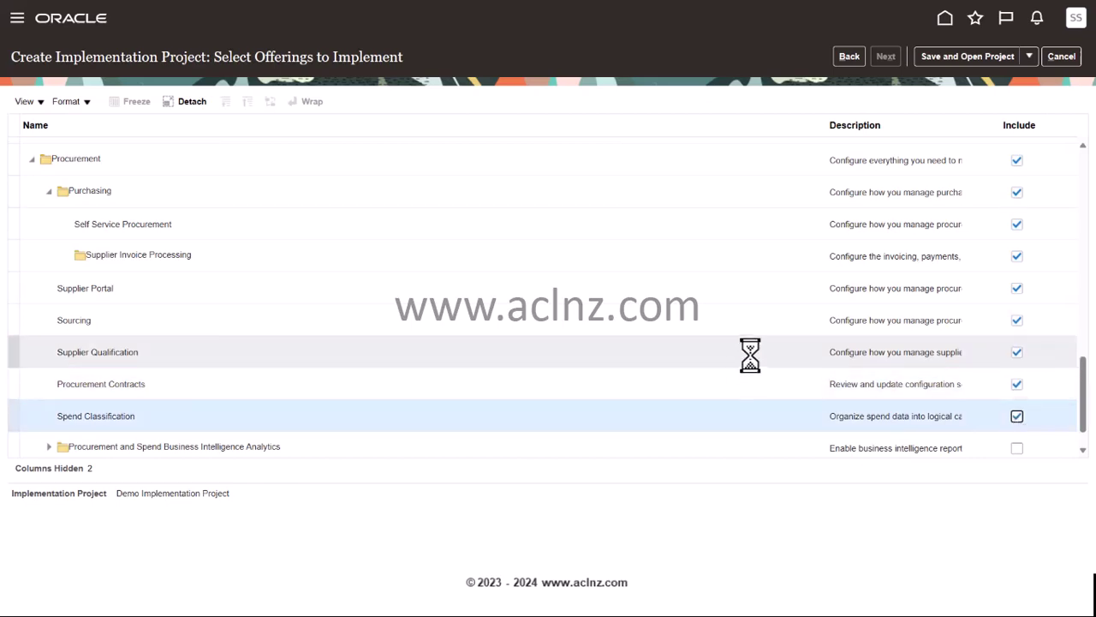
pyautogui.scroll(-1, 801, 321)
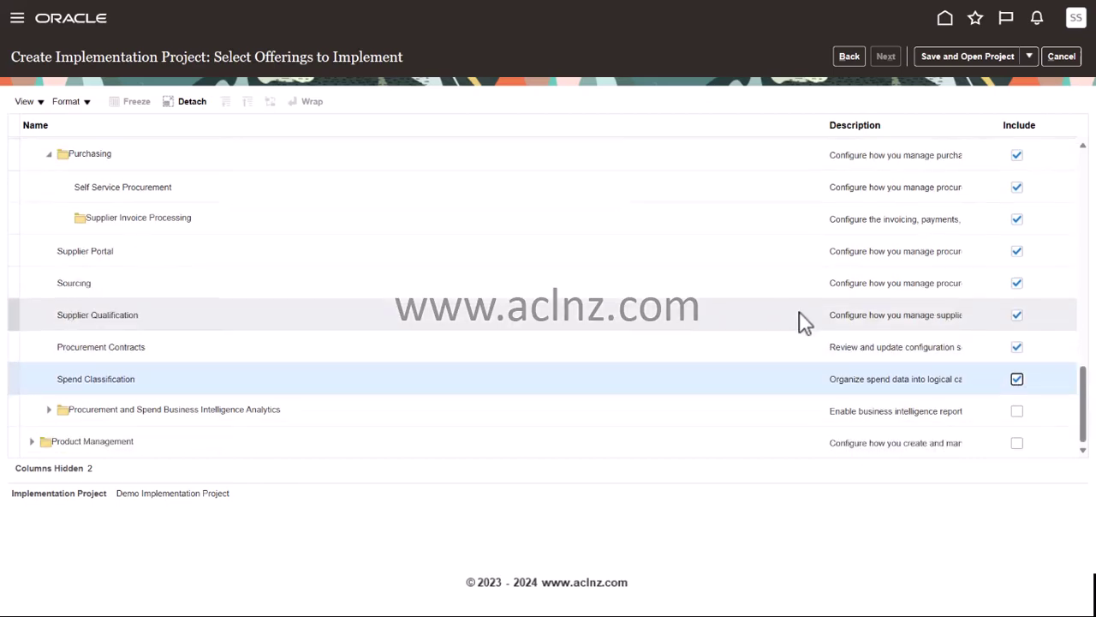
pyautogui.click(1017, 411)
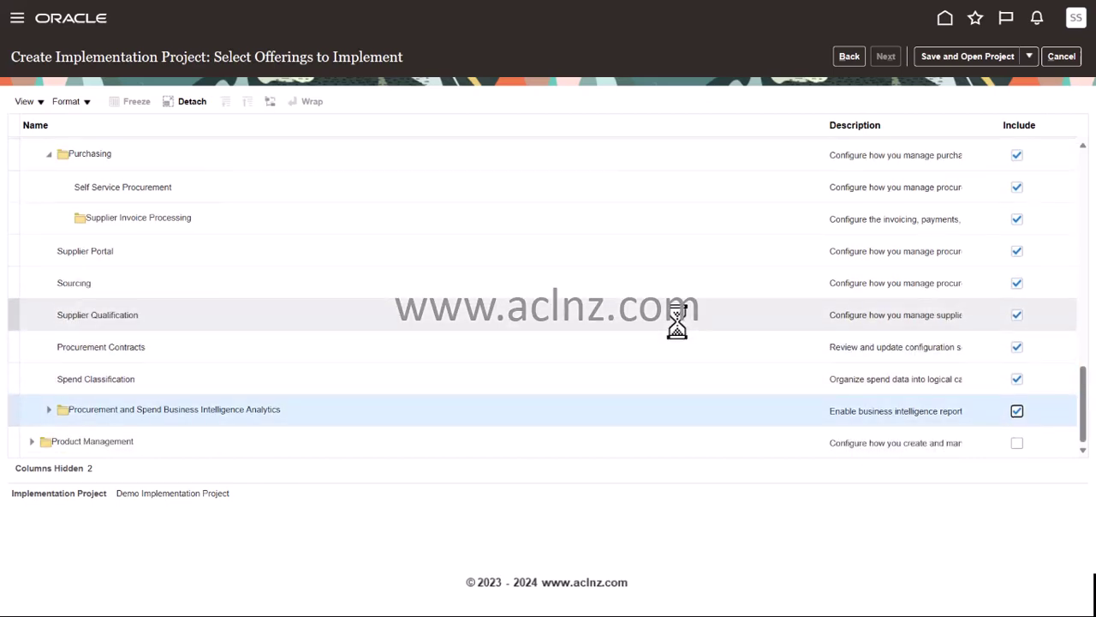
pyautogui.scroll(-2, 828, 282)
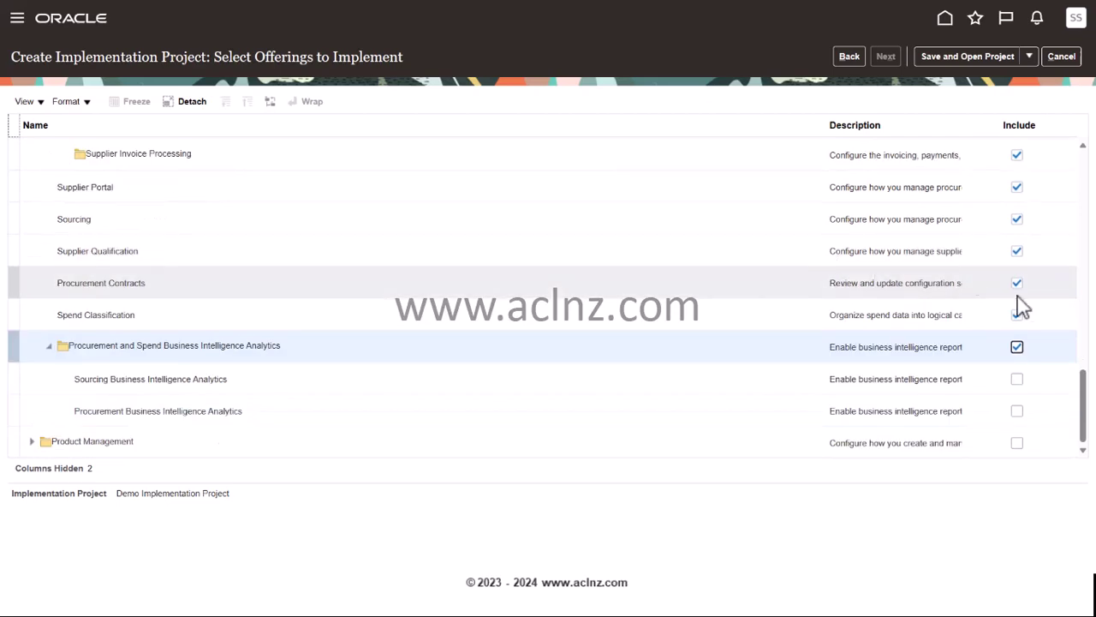
pyautogui.click(1017, 379)
pyautogui.click(1017, 412)
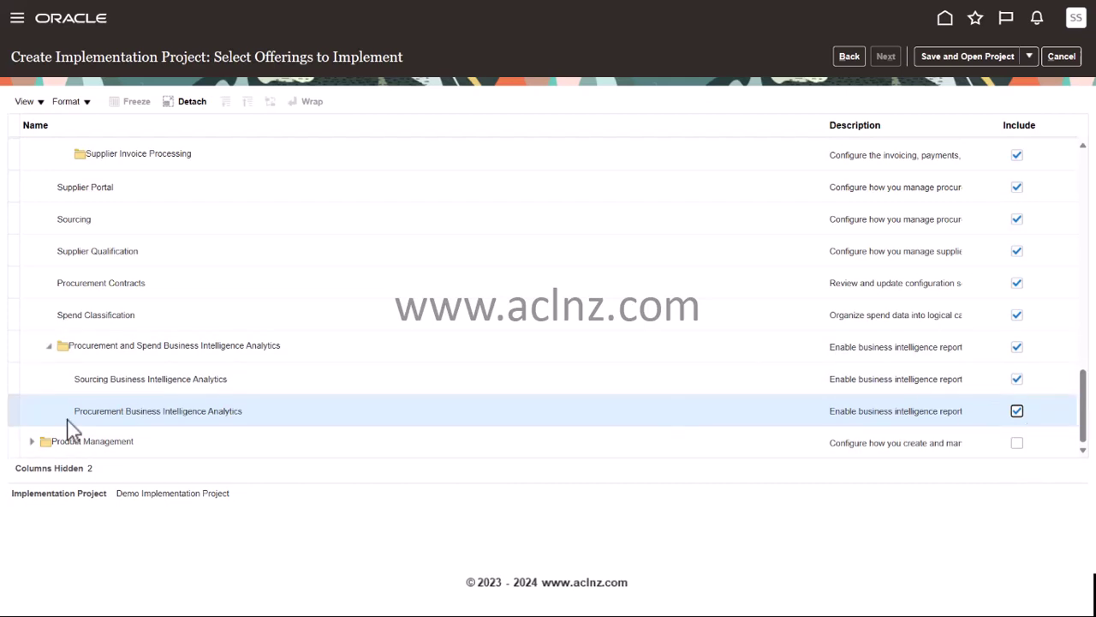
pyautogui.click(33, 444)
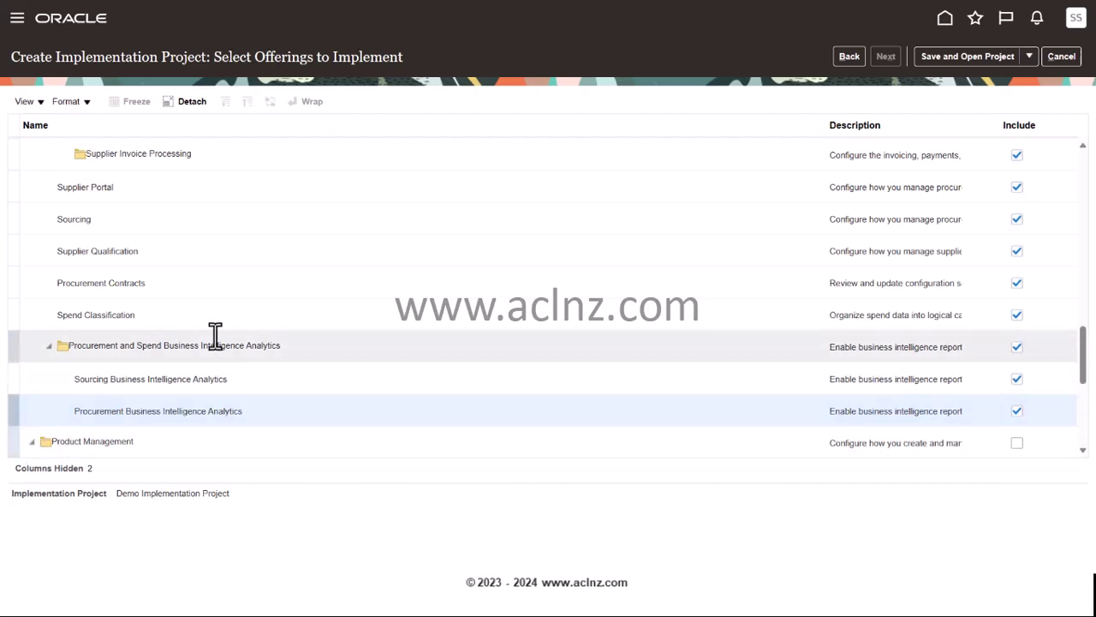
pyautogui.scroll(-1, 216, 338)
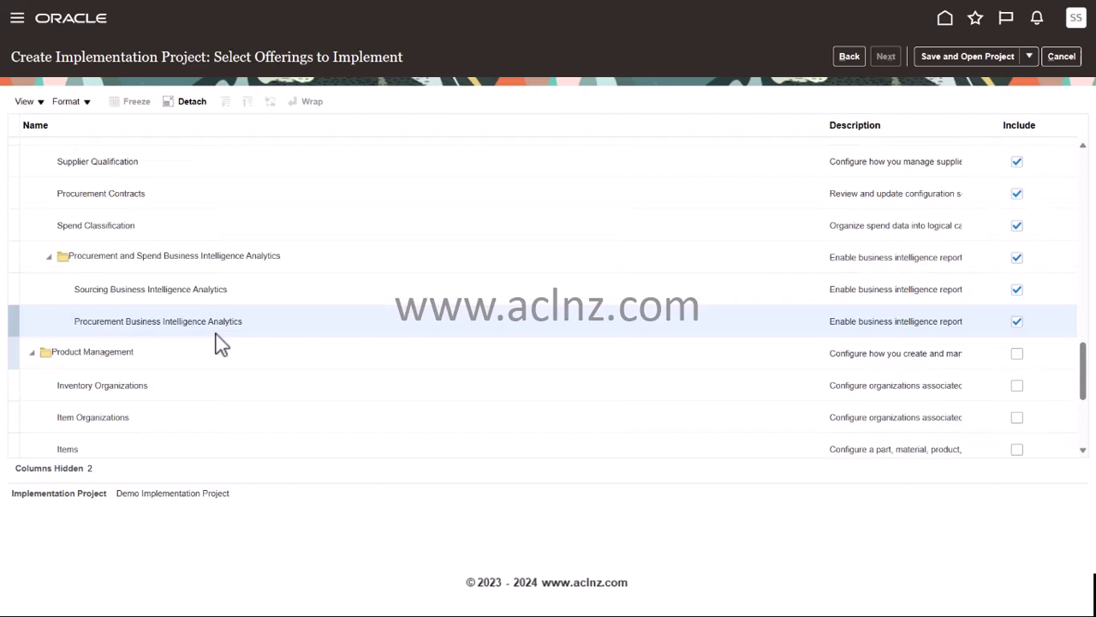
pyautogui.scroll(-1, 217, 343)
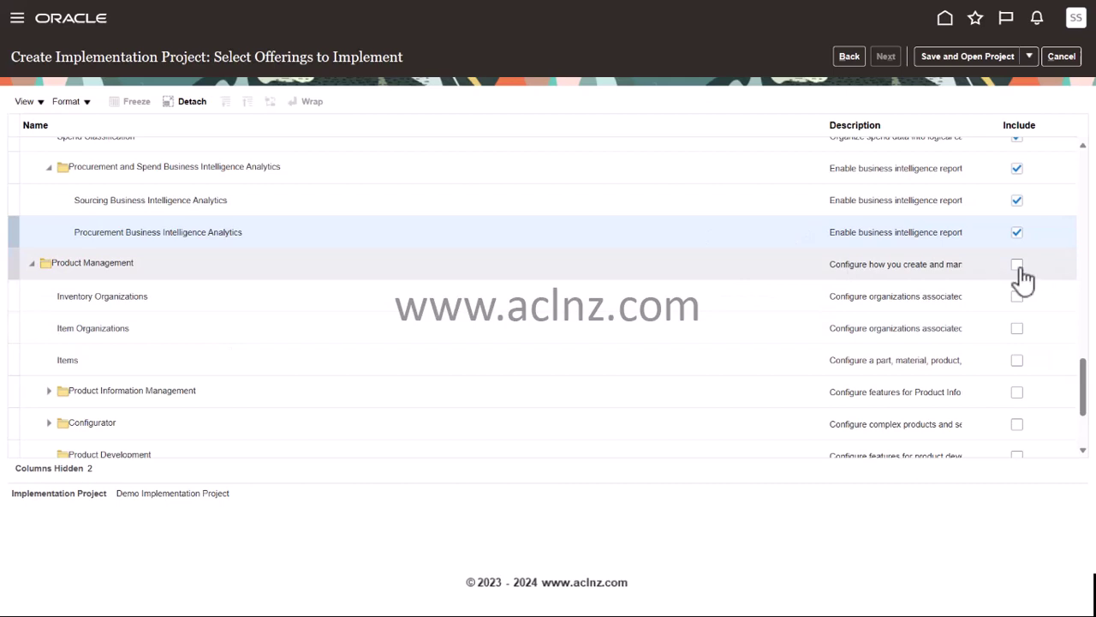
# - Include Product Management with Inventory Organizations, Item Organizations and Items
pyautogui.click(1018, 267)
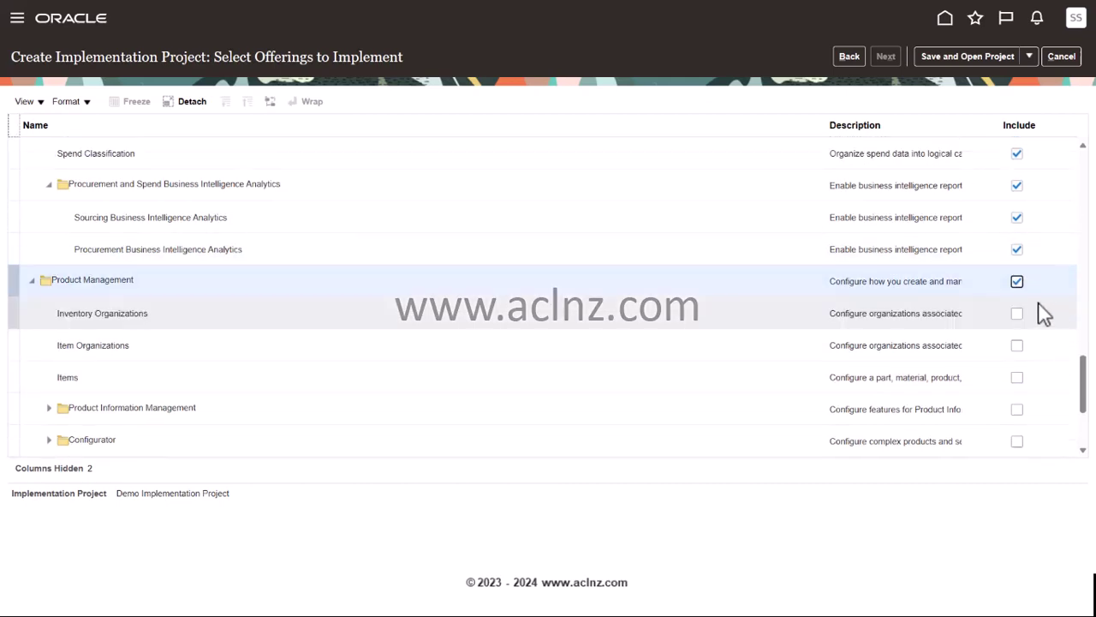
pyautogui.click(1018, 315)
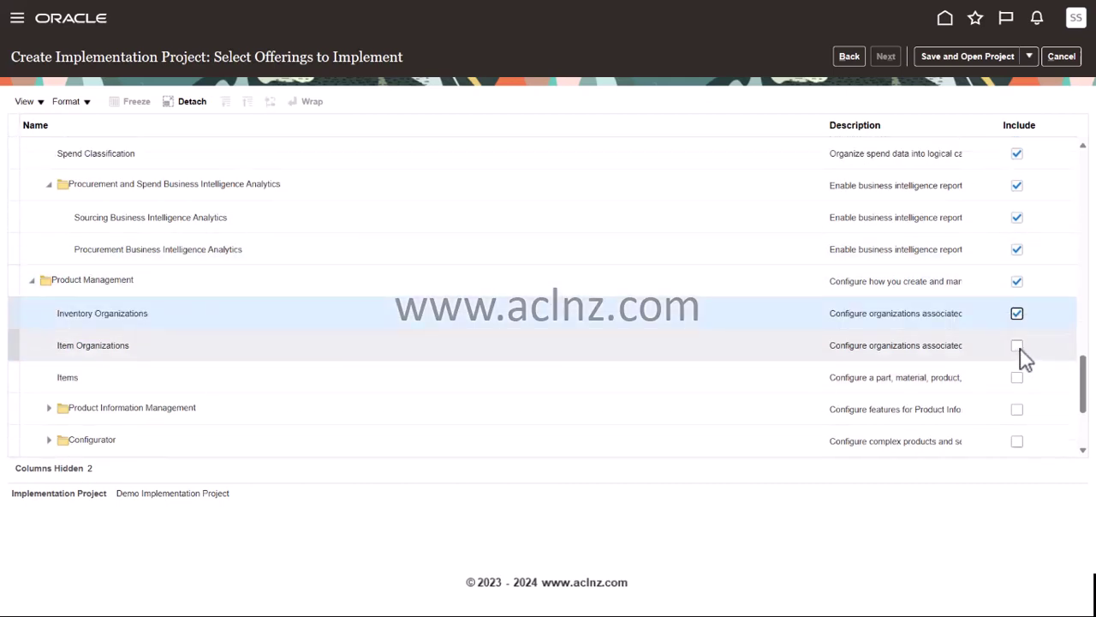
pyautogui.click(1018, 347)
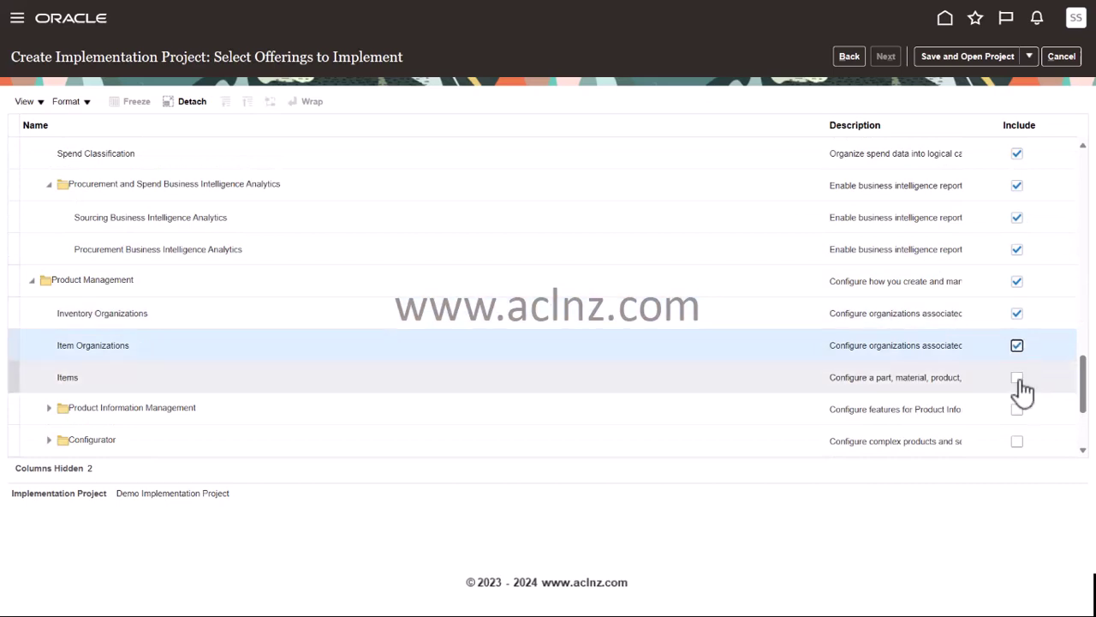
pyautogui.click(1018, 379)
pyautogui.scroll(-1, 468, 360)
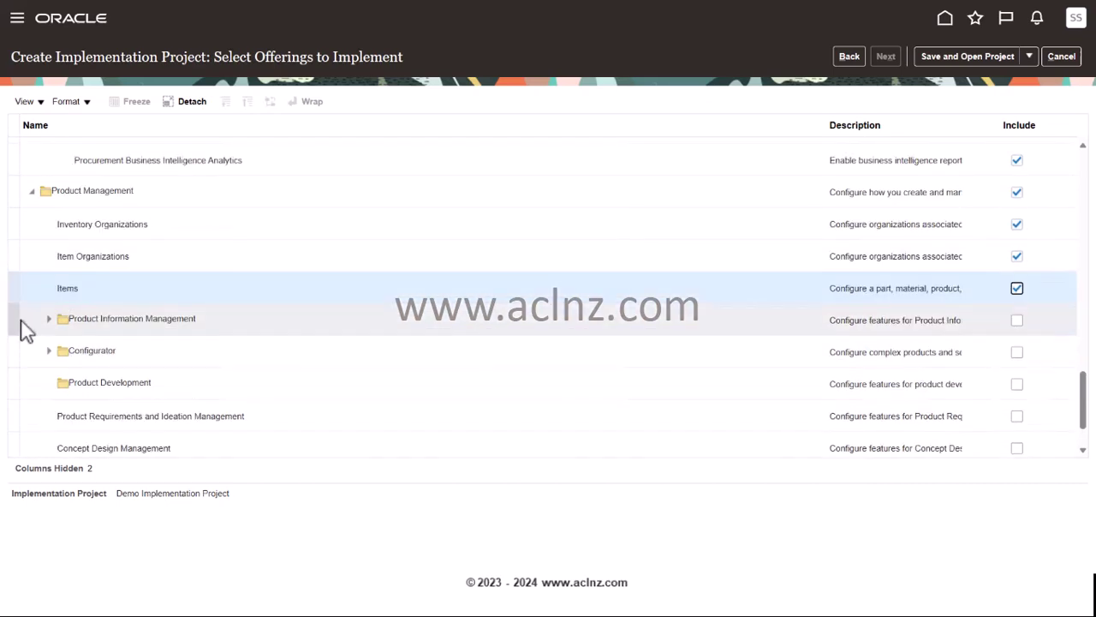
# - Include Product Information Management and Product Management Business Intelligence Analytics
pyautogui.click(49, 319)
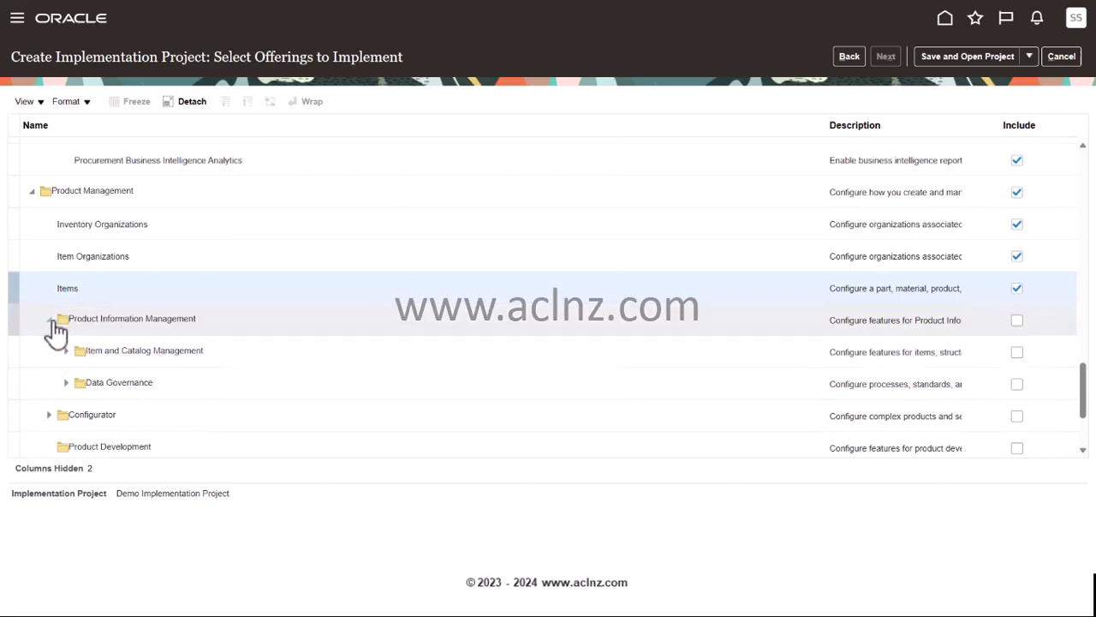
pyautogui.click(1017, 320)
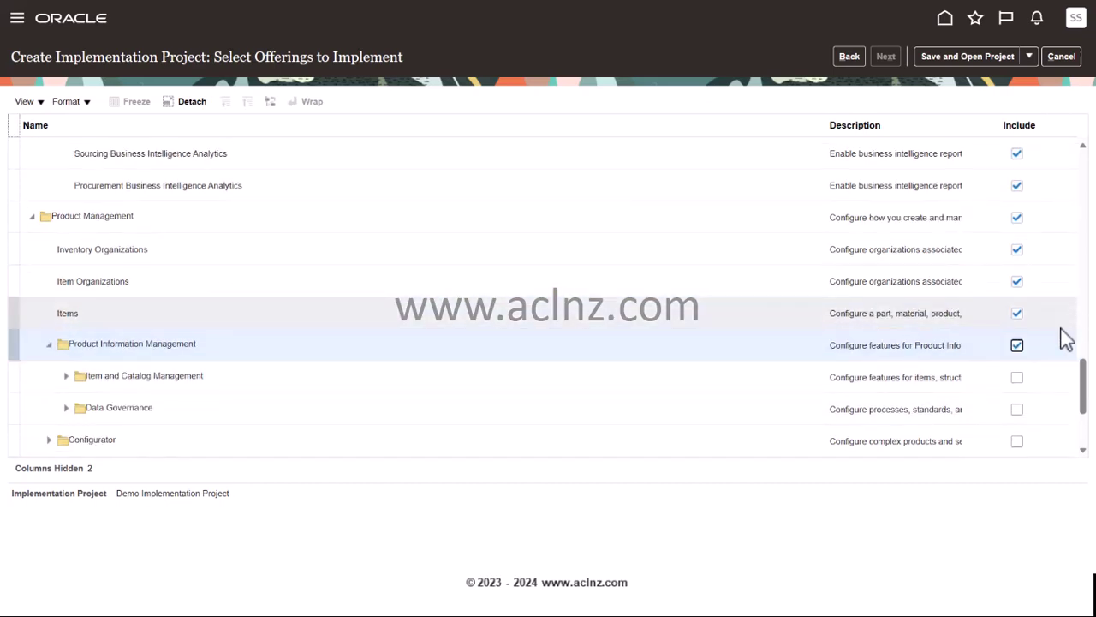
pyautogui.scroll(-3, 1066, 338)
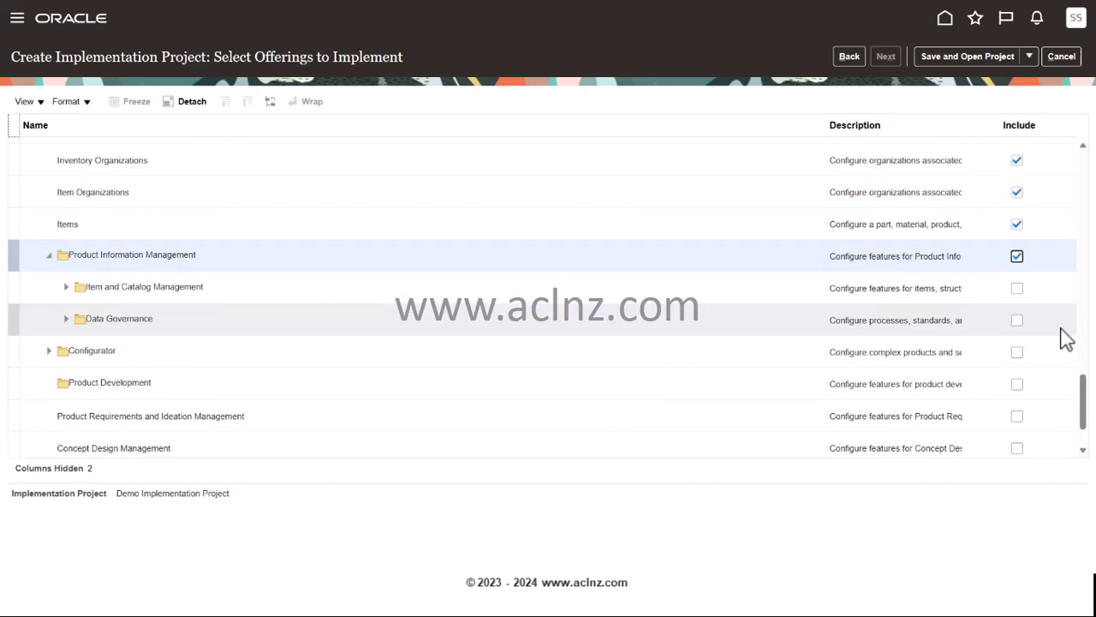
pyautogui.scroll(-2, 1066, 338)
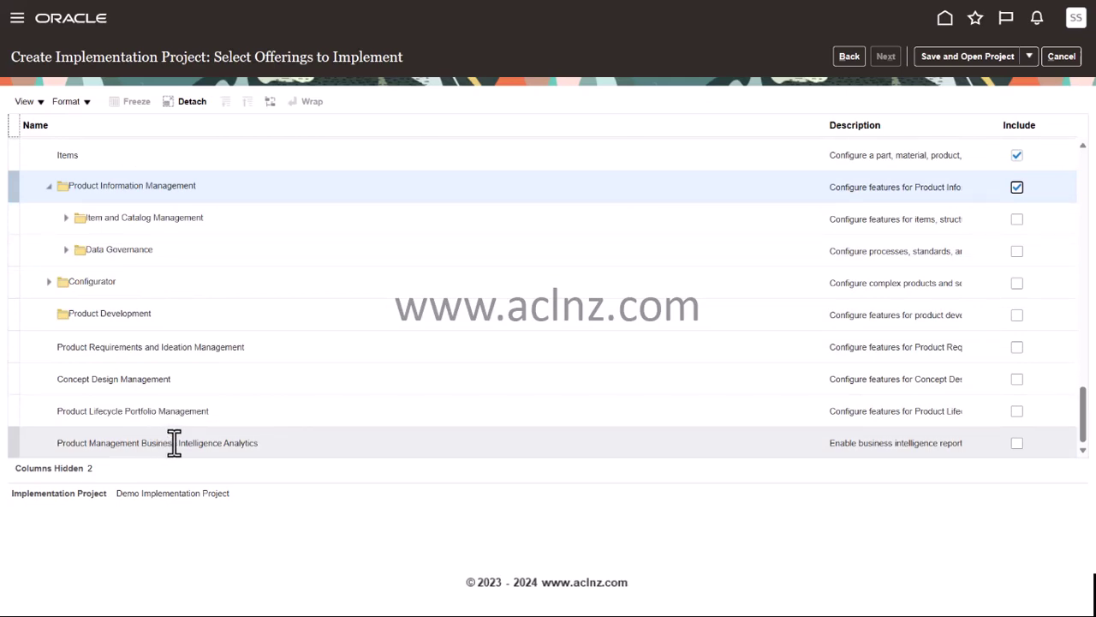
pyautogui.click(1017, 445)
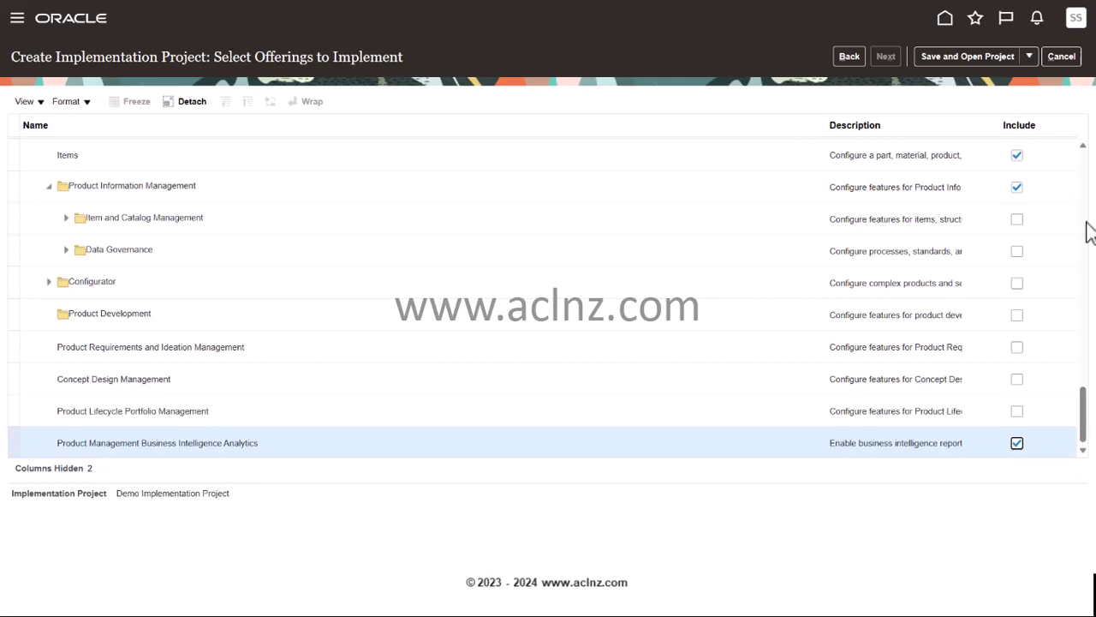
pyautogui.scroll(3, 1085, 180)
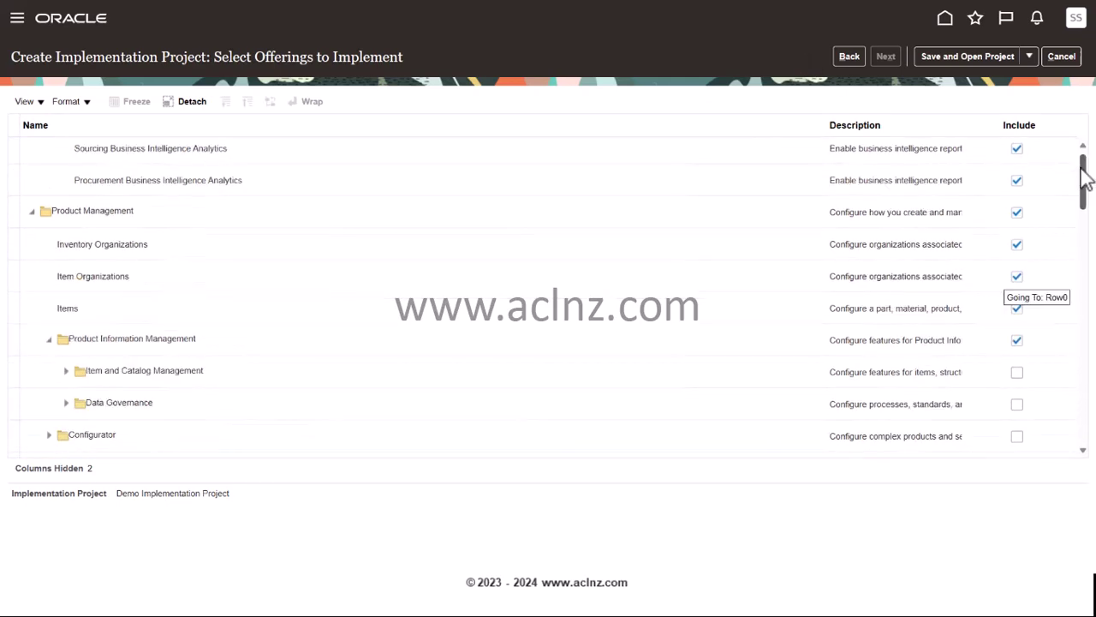
pyautogui.scroll(5, 1094, 183)
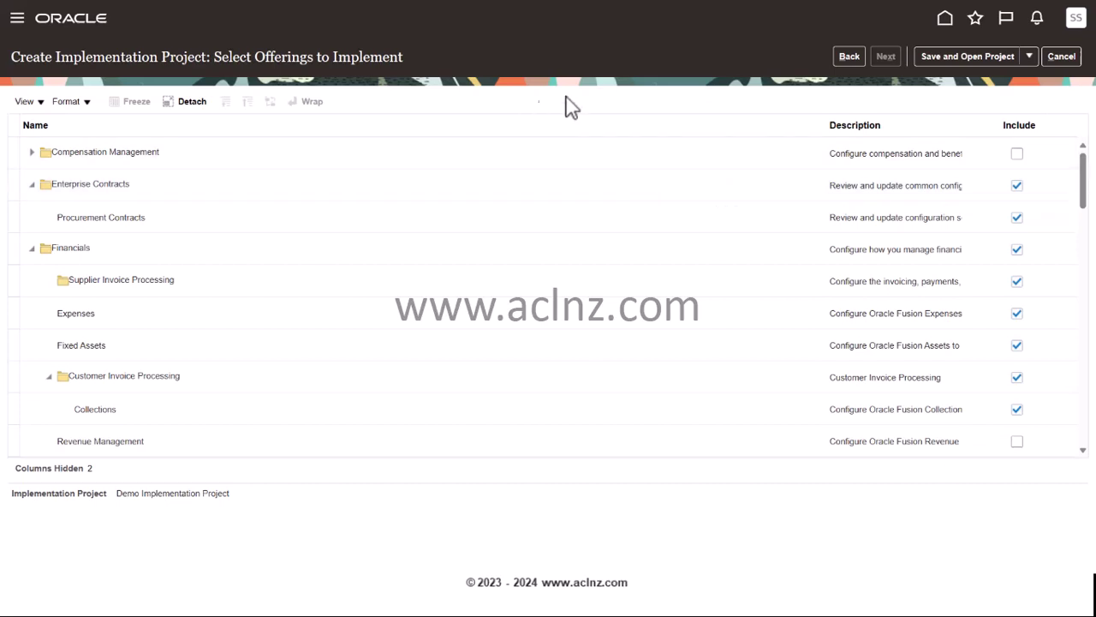
# - Save the Demo Implementation Project and open it to view its task lists
pyautogui.click(959, 58)
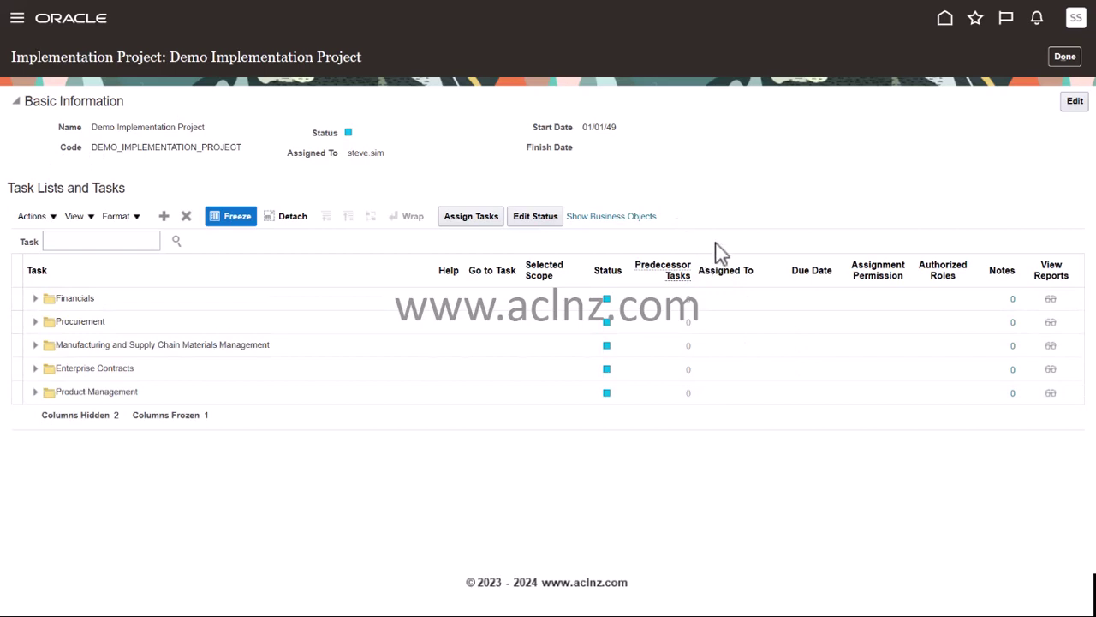
# - Find Manage Enterprise HCM Information under Define Enterprise for Financials and select that task row
pyautogui.click(475, 227)
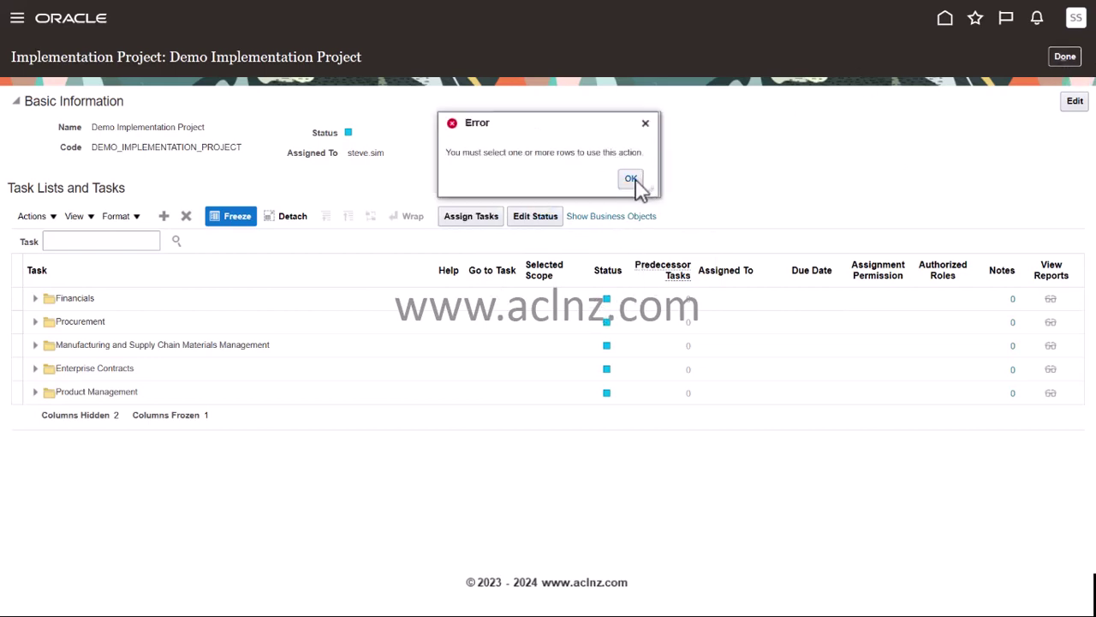
pyautogui.click(634, 181)
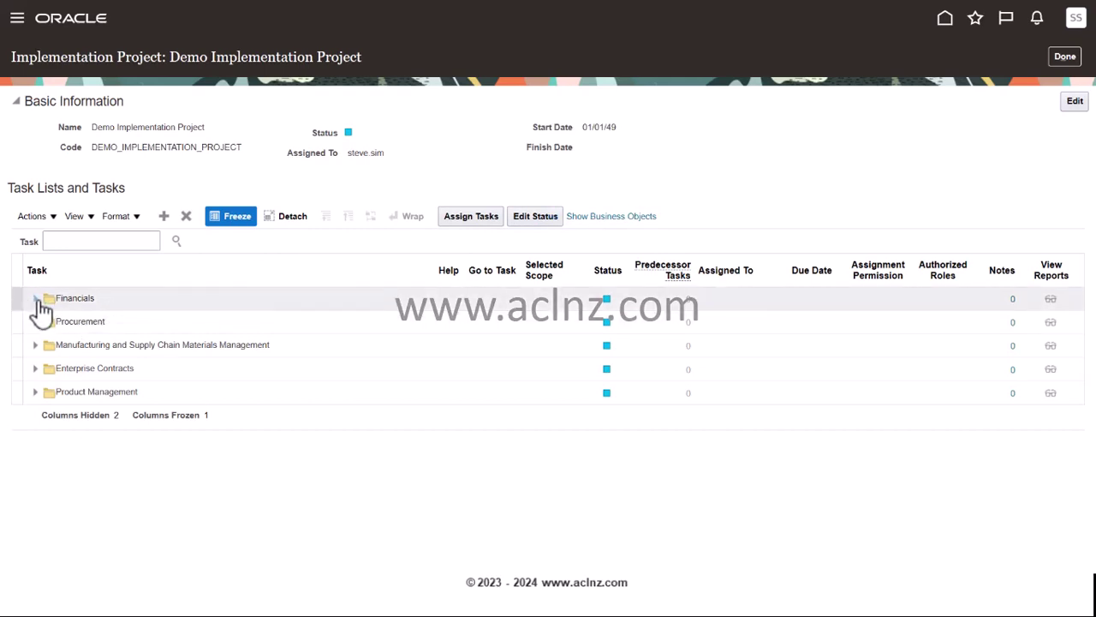
pyautogui.click(34, 299)
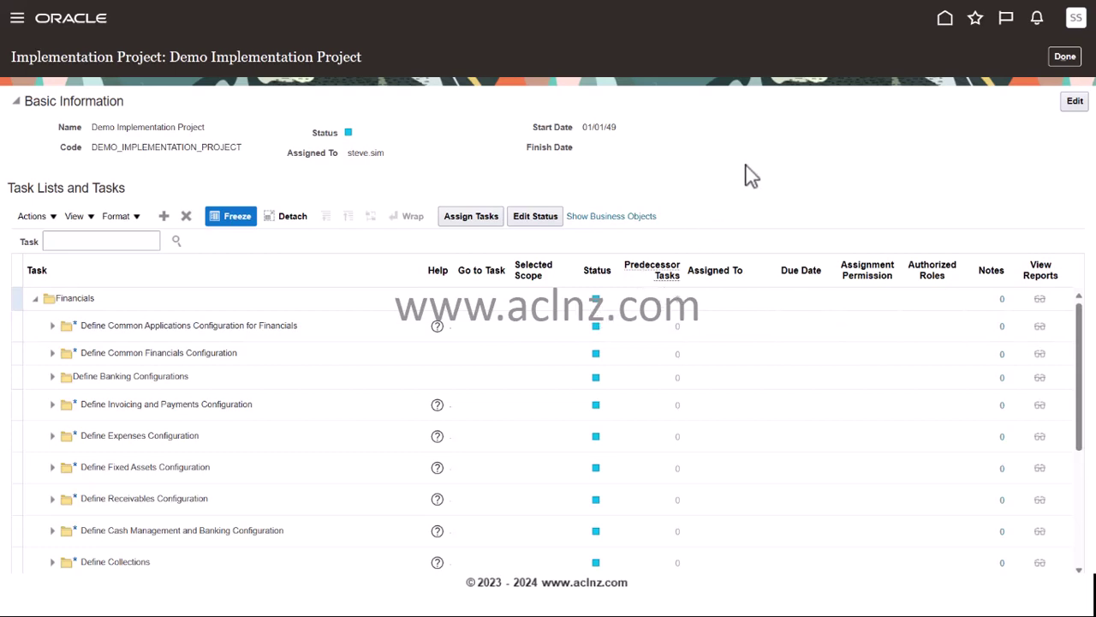
pyautogui.click(82, 241)
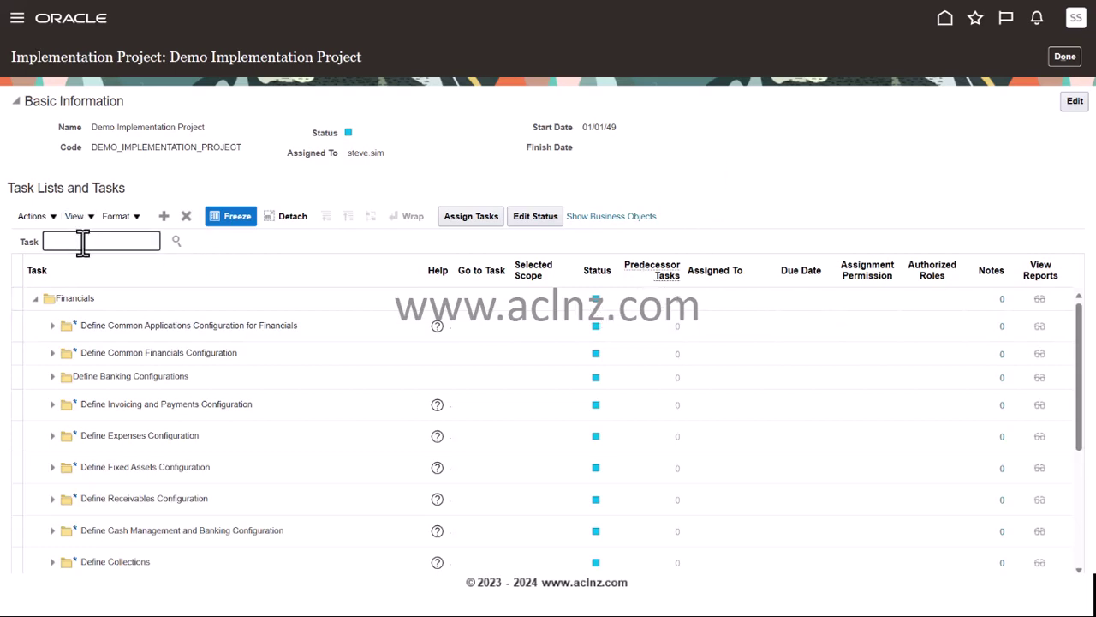
pyautogui.write('Enterprise HCM Information')
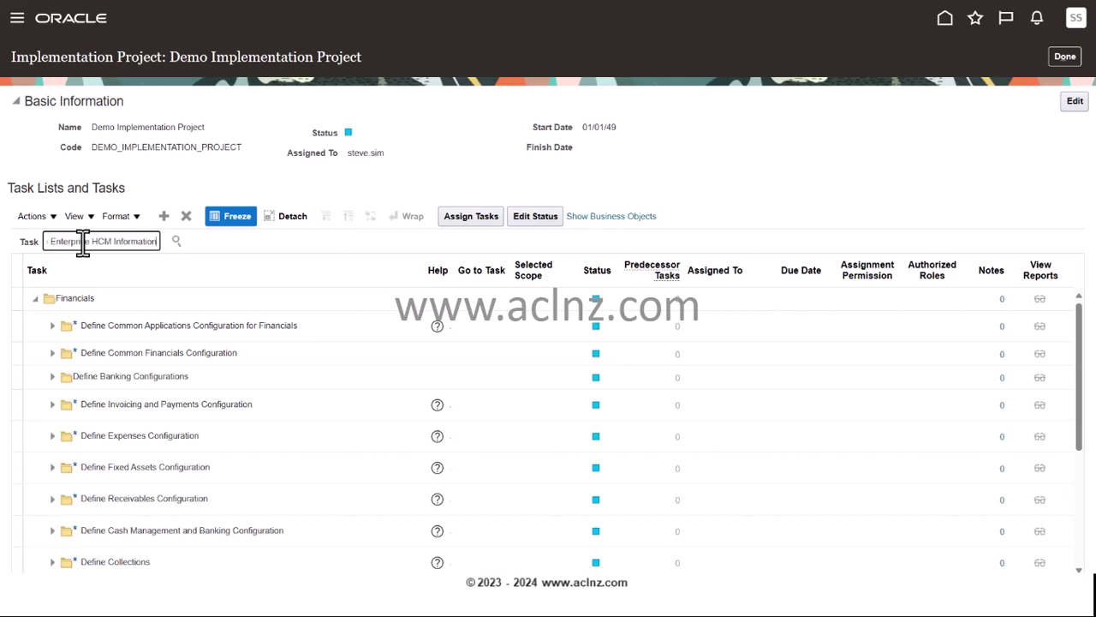
pyautogui.click(175, 243)
pyautogui.click(174, 242)
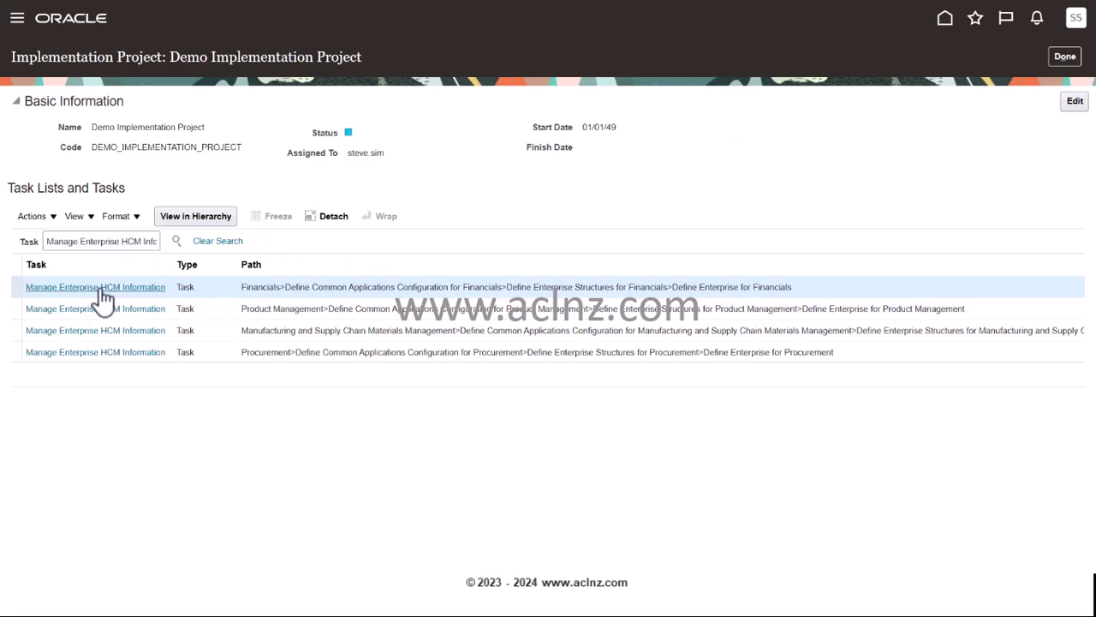
pyautogui.click(135, 290)
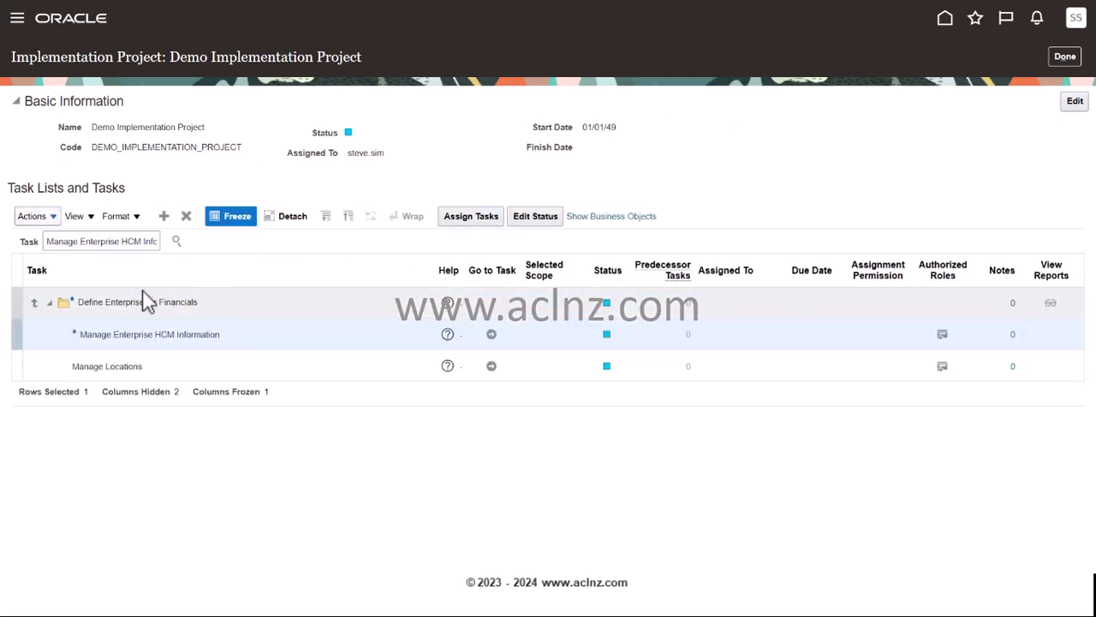
pyautogui.click(728, 306)
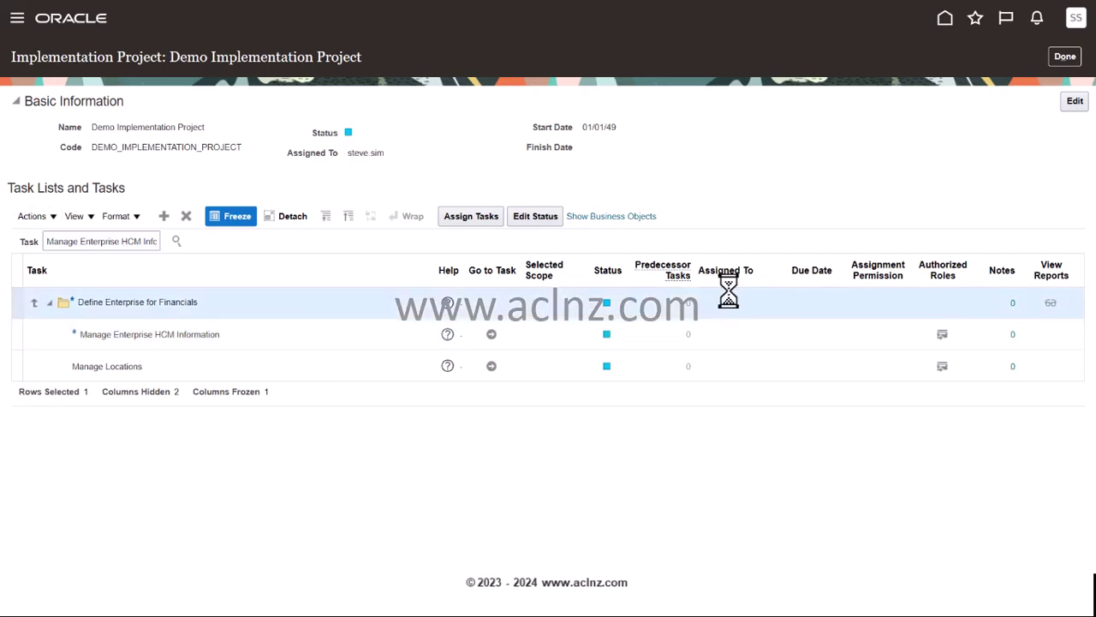
pyautogui.click(728, 337)
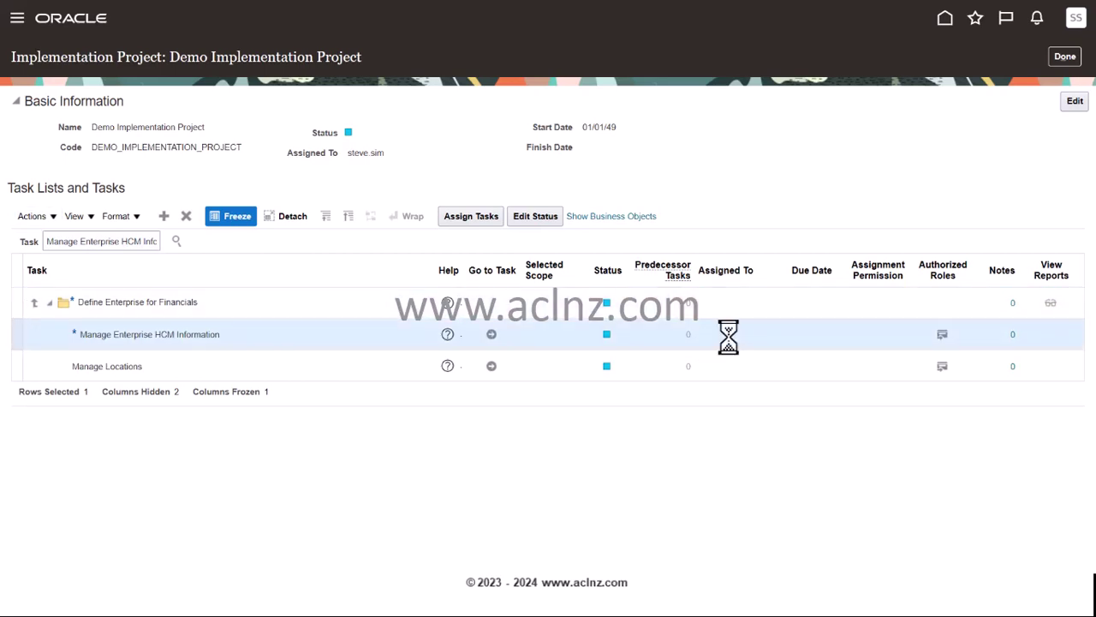
# - Assign Manage Enterprise HCM Information to the target user found by User ID search, and save
pyautogui.click(471, 217)
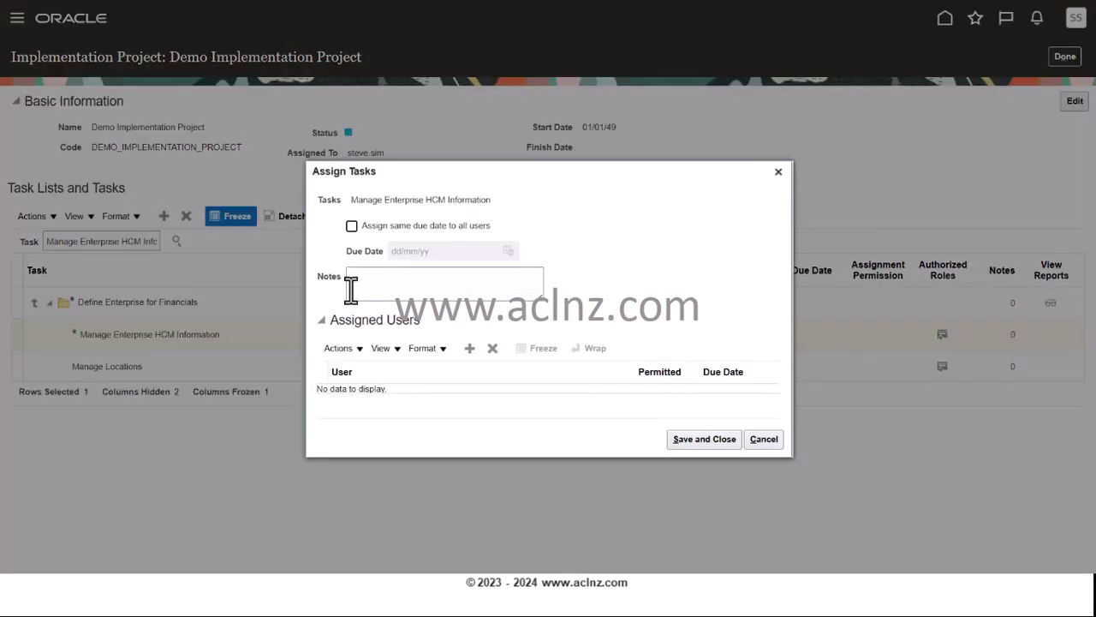
pyautogui.click(473, 351)
pyautogui.click(421, 209)
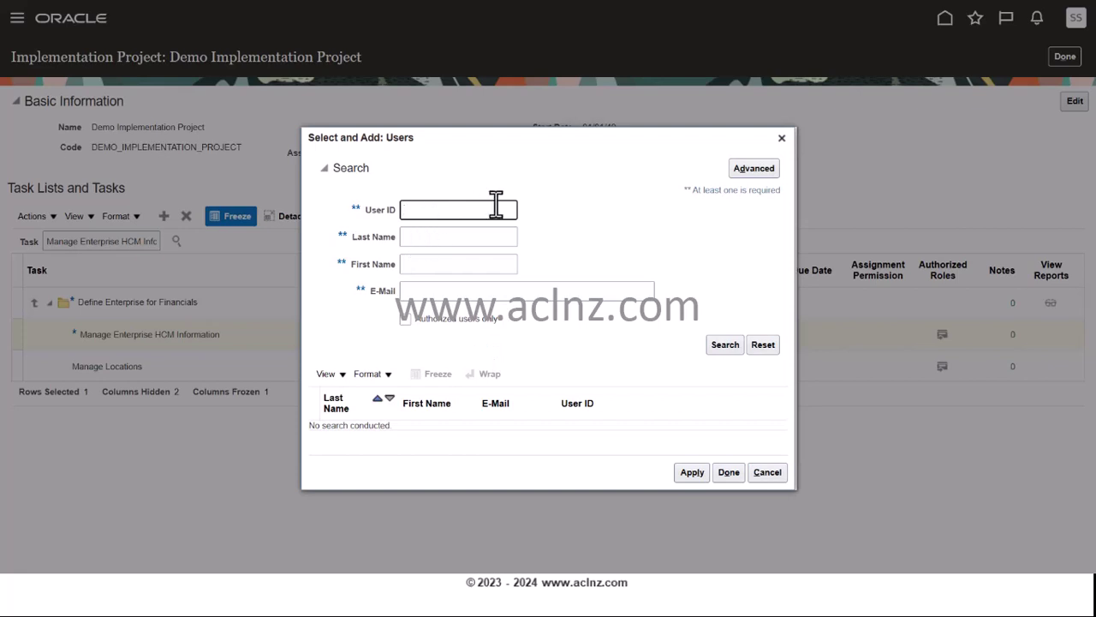
pyautogui.write('sa')
pyautogui.write('eve.')
pyautogui.write(' sim')
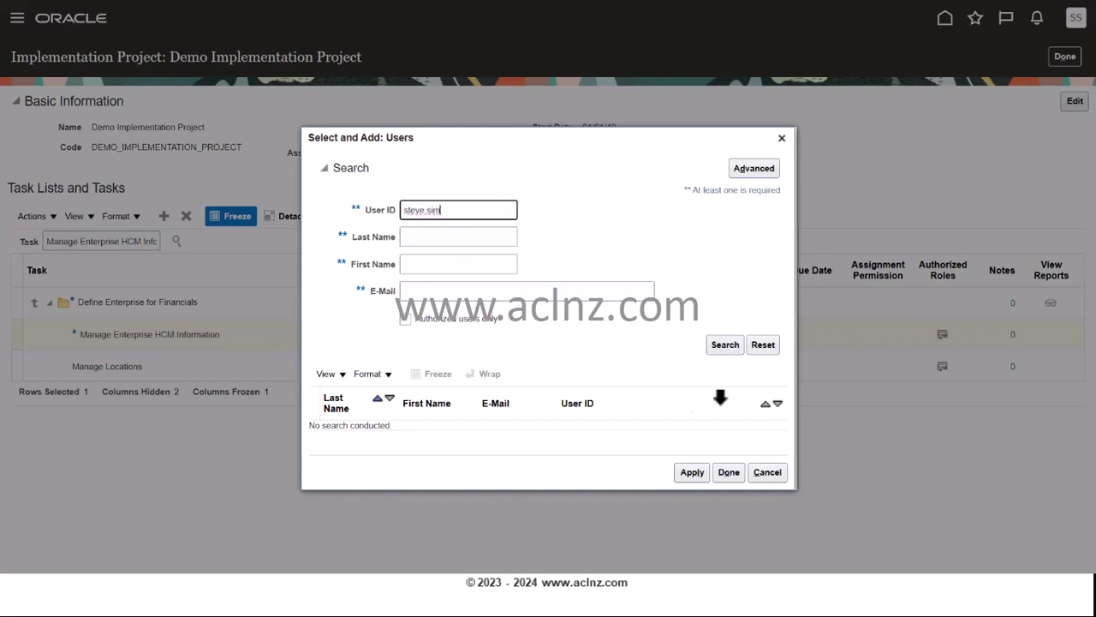
pyautogui.click(725, 344)
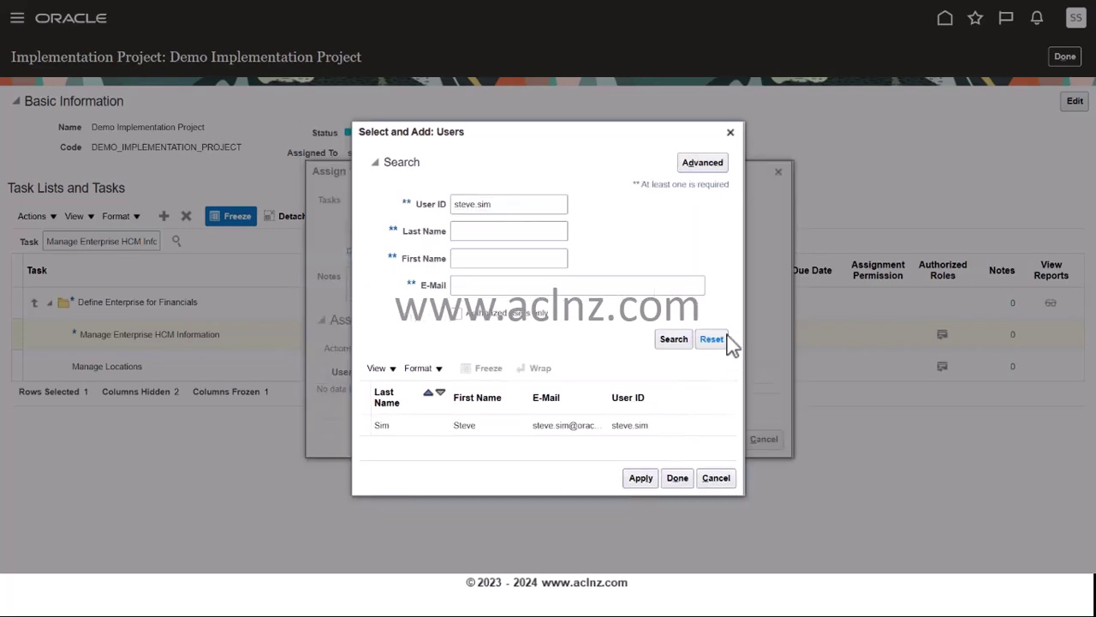
pyautogui.click(454, 425)
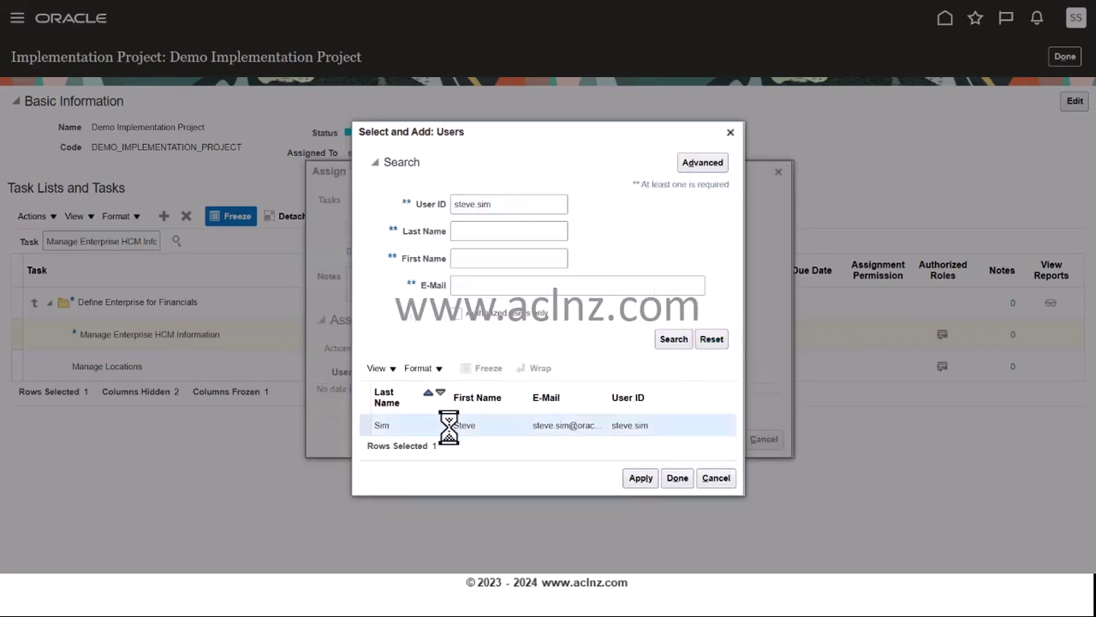
pyautogui.click(651, 480)
pyautogui.click(677, 479)
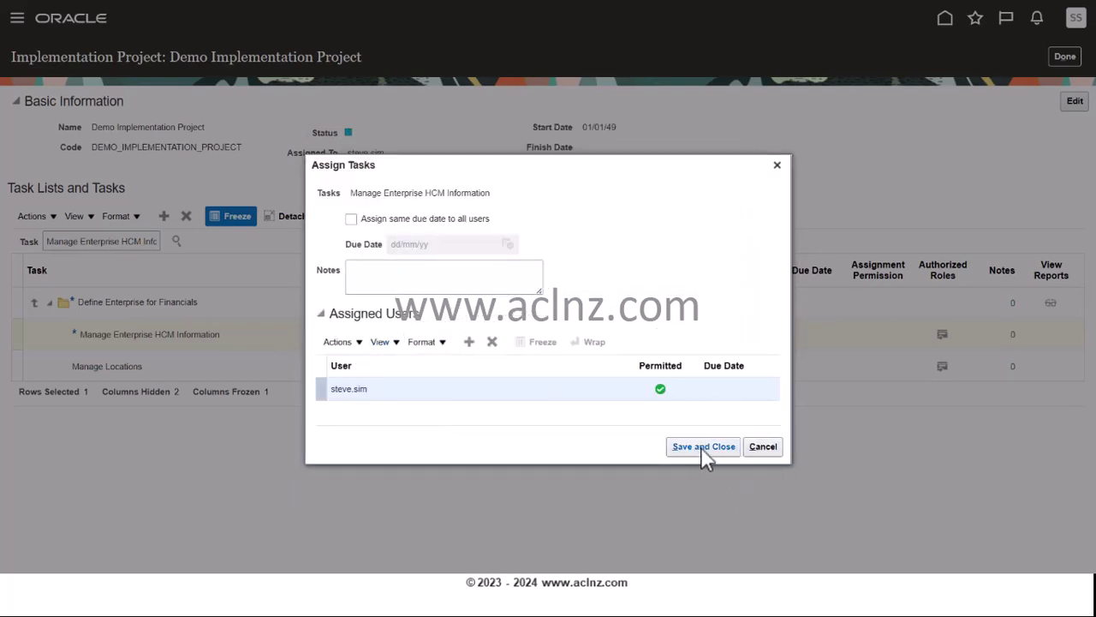
pyautogui.click(704, 446)
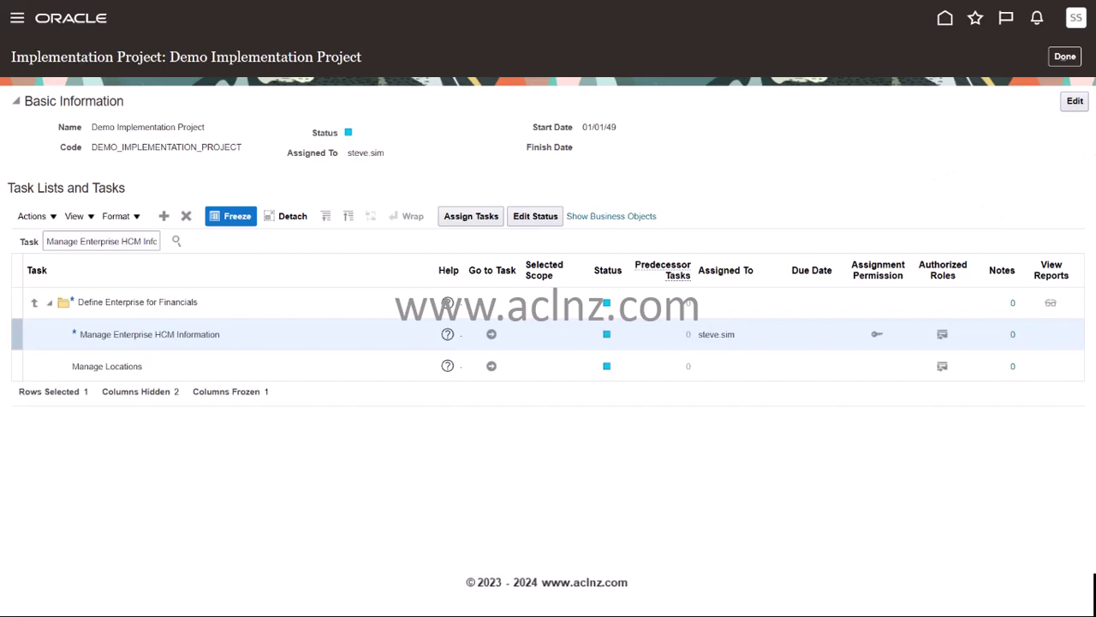
# - Reopen Demo Implementation Project and select Establish Enterprise Structures under Define Initial Configuration
pyautogui.click(1064, 60)
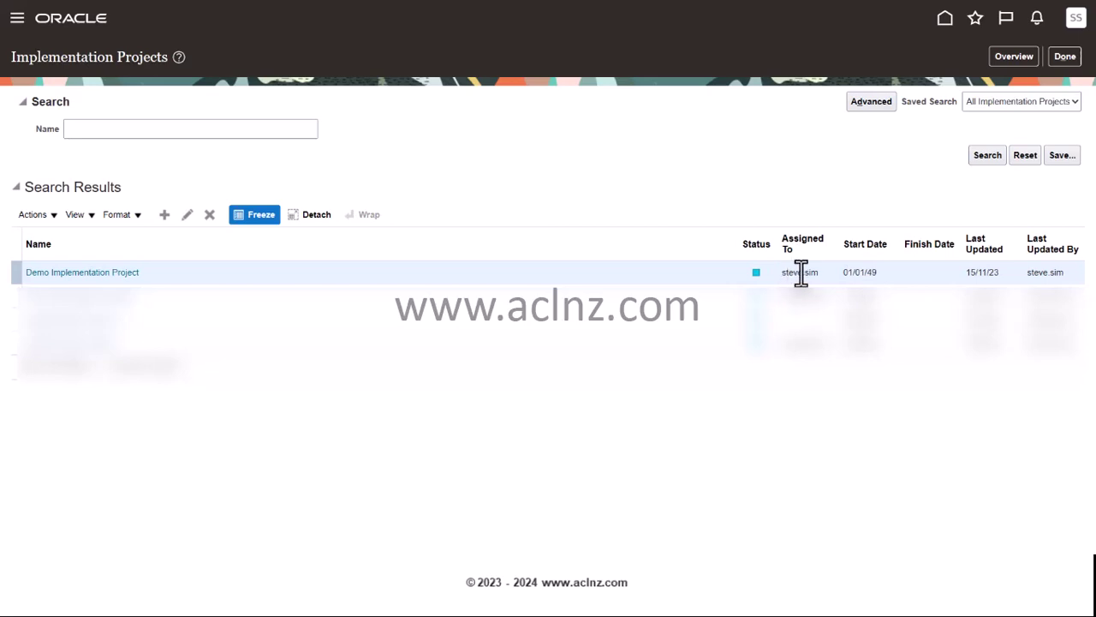
pyautogui.click(77, 276)
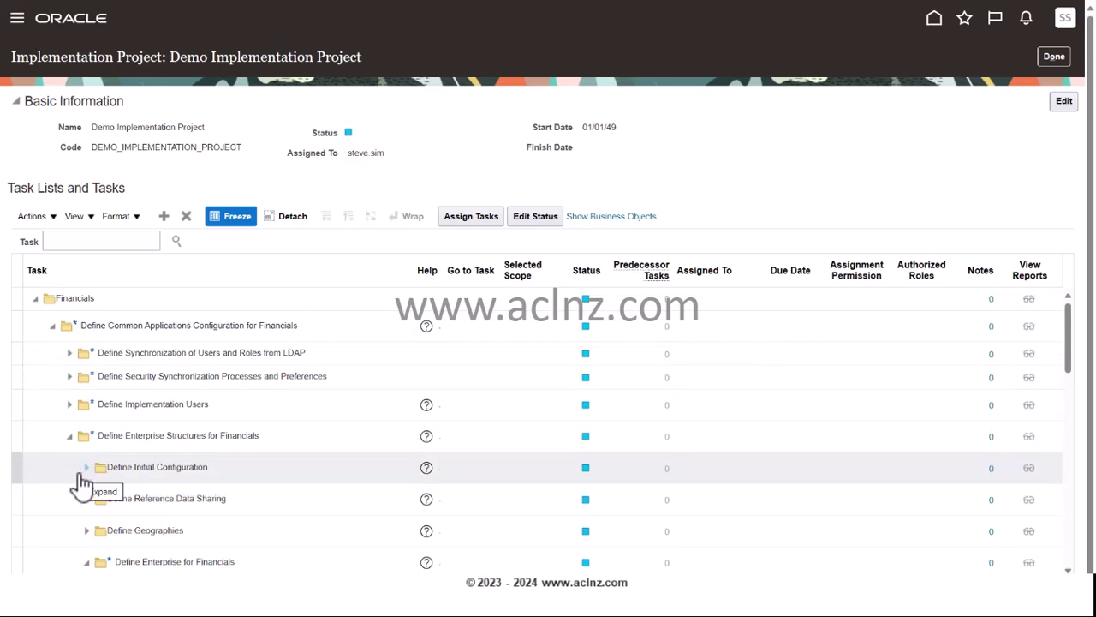
pyautogui.click(88, 469)
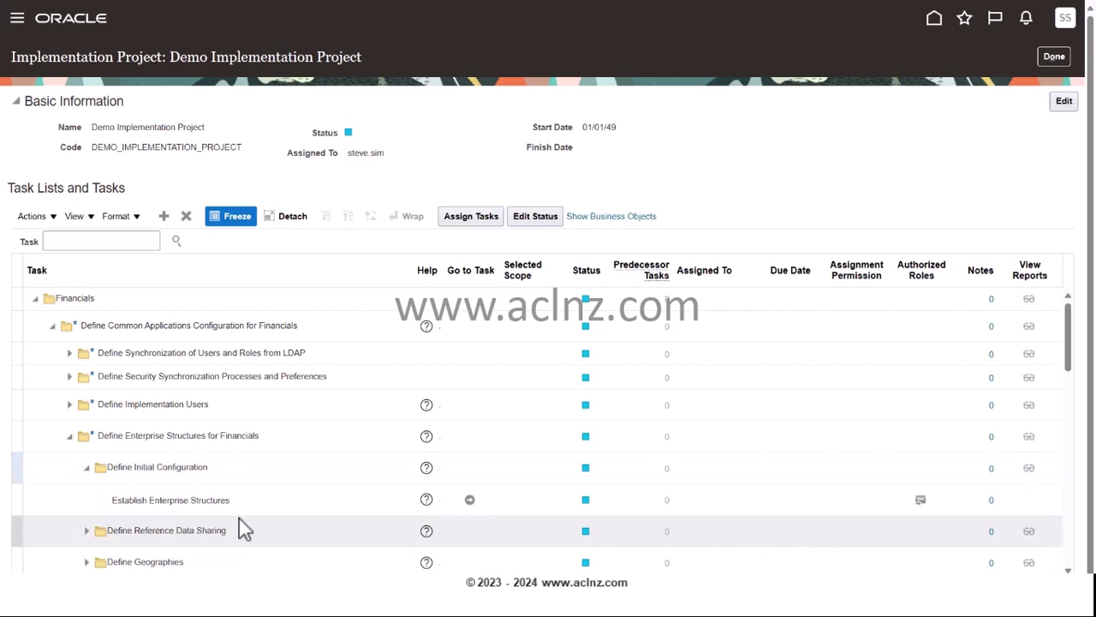
pyautogui.click(217, 501)
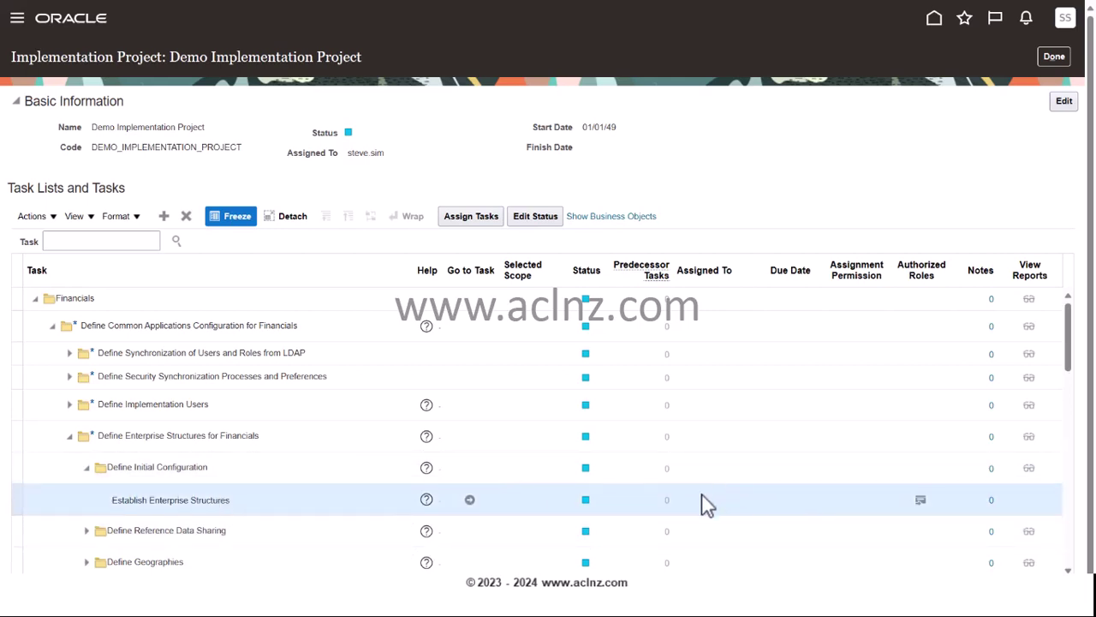